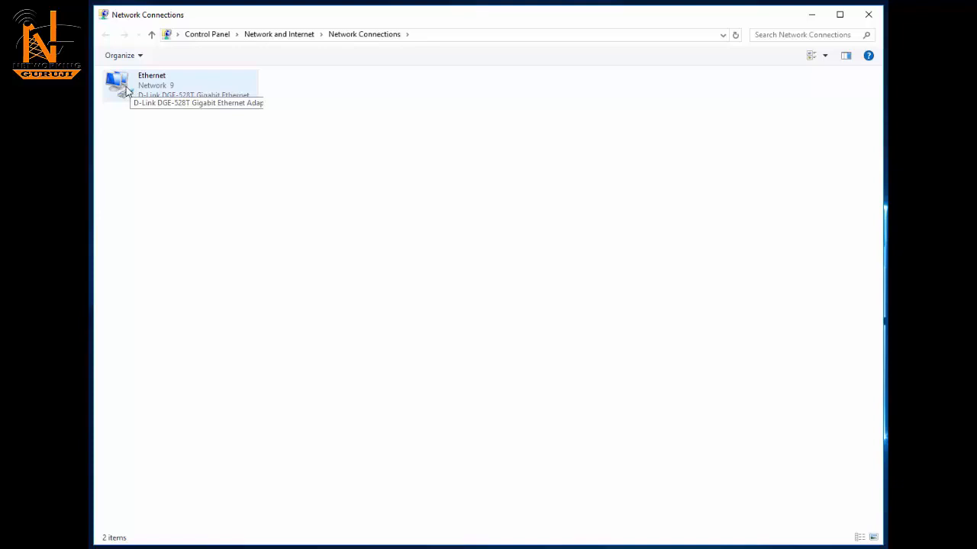
Step: Check the Ethernet connection details for default gateway 192.168.2.1, then launch Microsoft Edge
{"action": "right_click", "coordinate": [119, 86]}
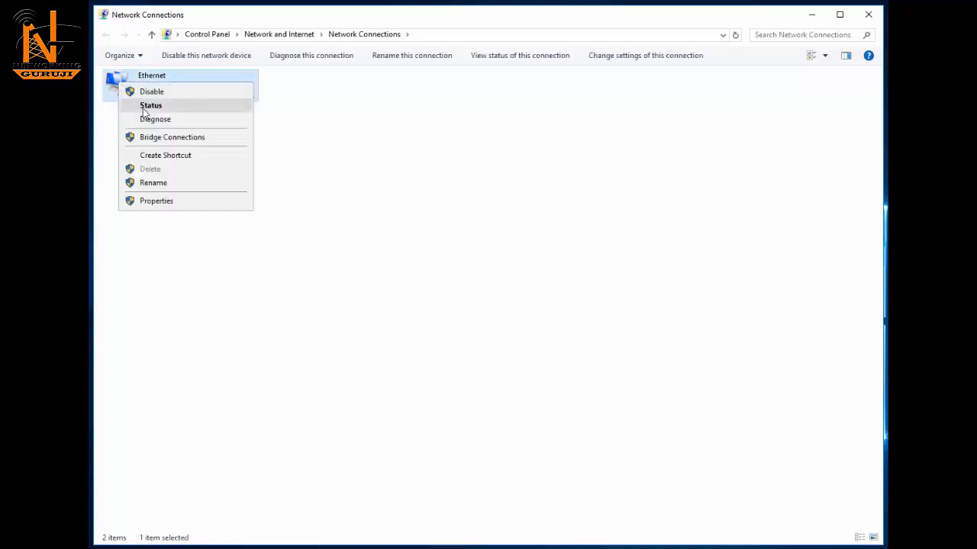
{"action": "left_click", "coordinate": [145, 106]}
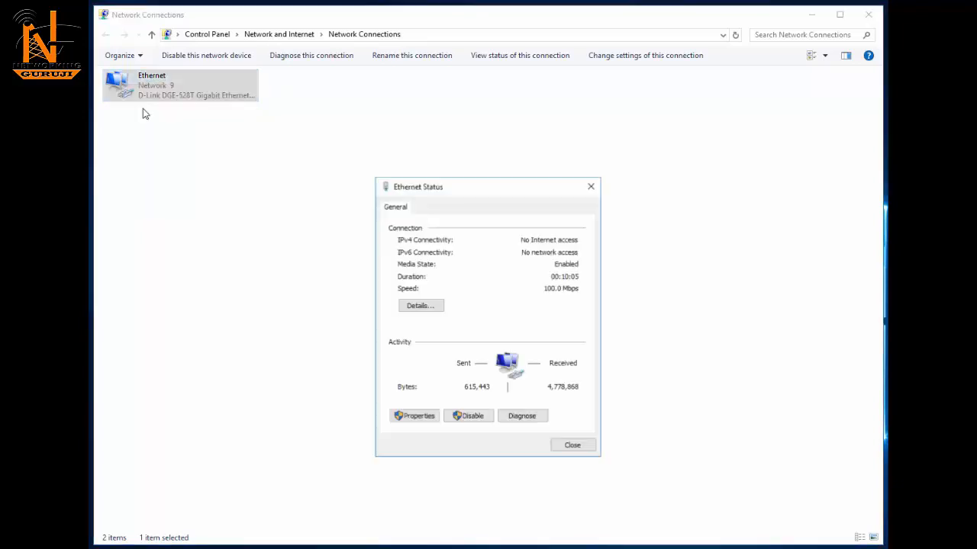
{"action": "left_click", "coordinate": [419, 306]}
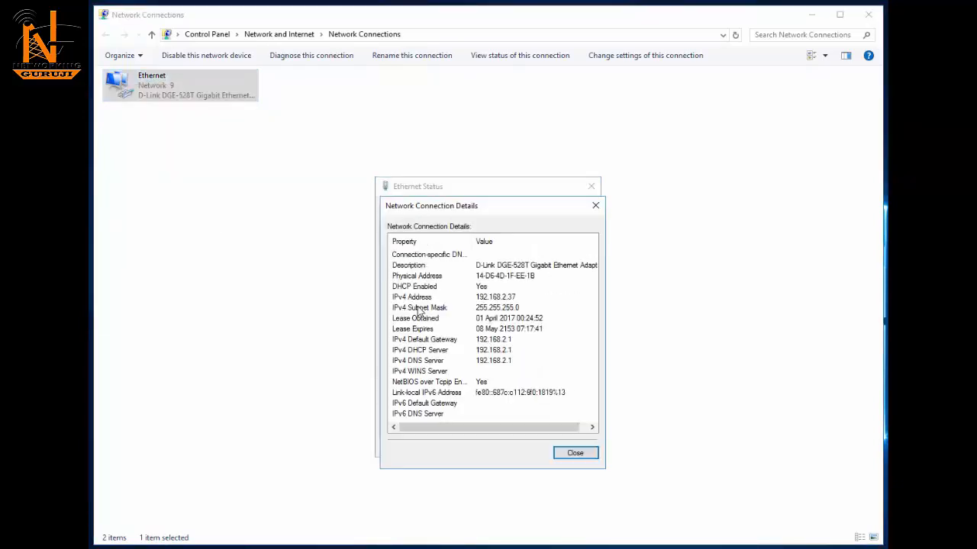
{"action": "left_click", "coordinate": [420, 298]}
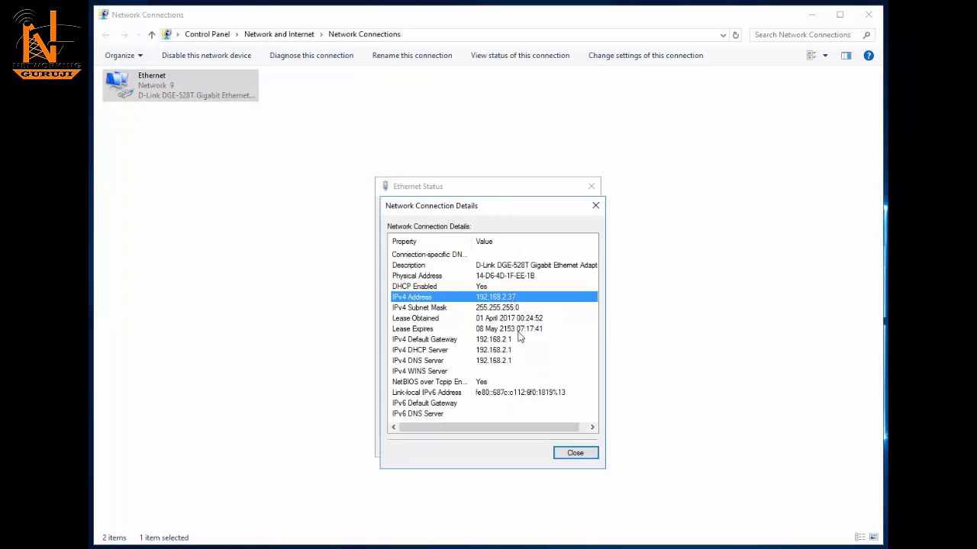
{"action": "left_click", "coordinate": [481, 341]}
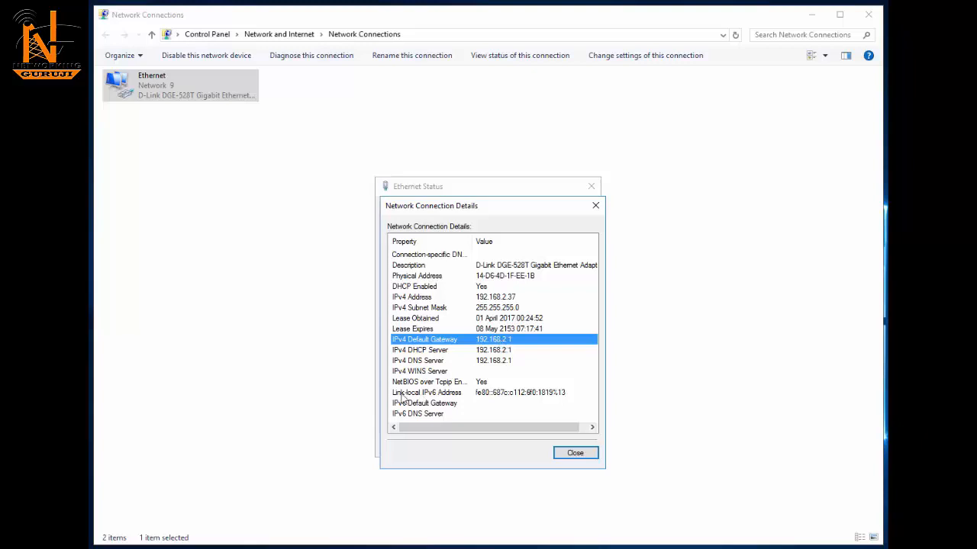
{"action": "left_click", "coordinate": [427, 548]}
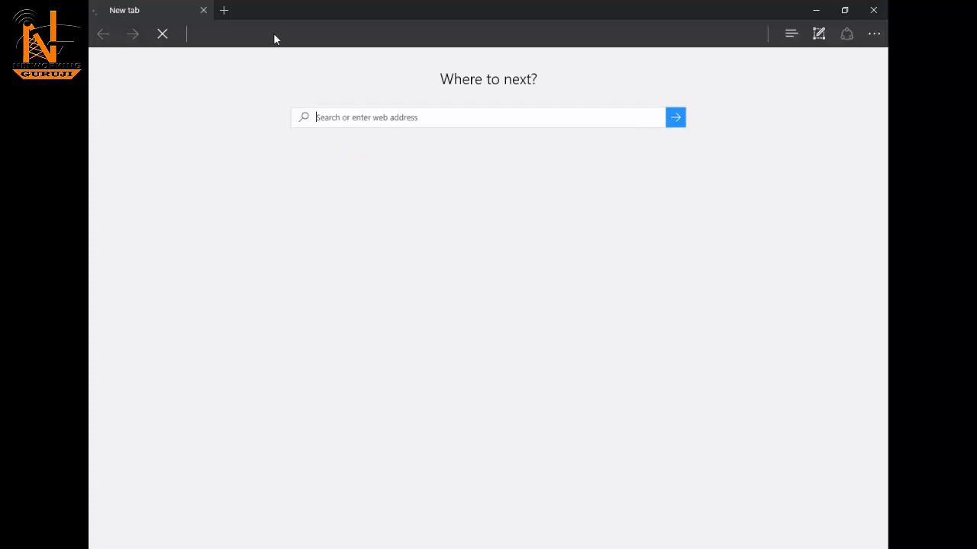
Step: Load 192.168.2.1 in Edge and enter the administrator password on the router login page
{"action": "left_click", "coordinate": [276, 34]}
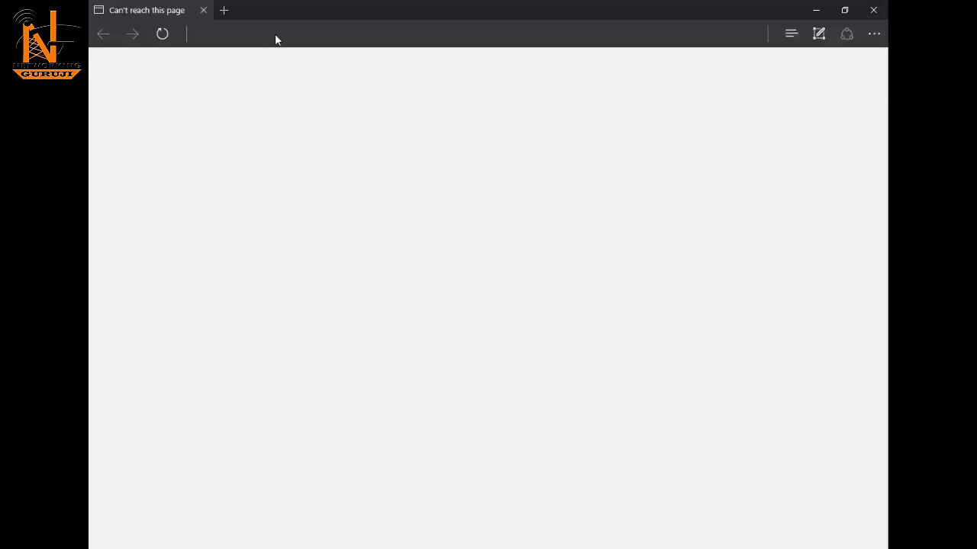
{"action": "type", "text": "192.168.1"}
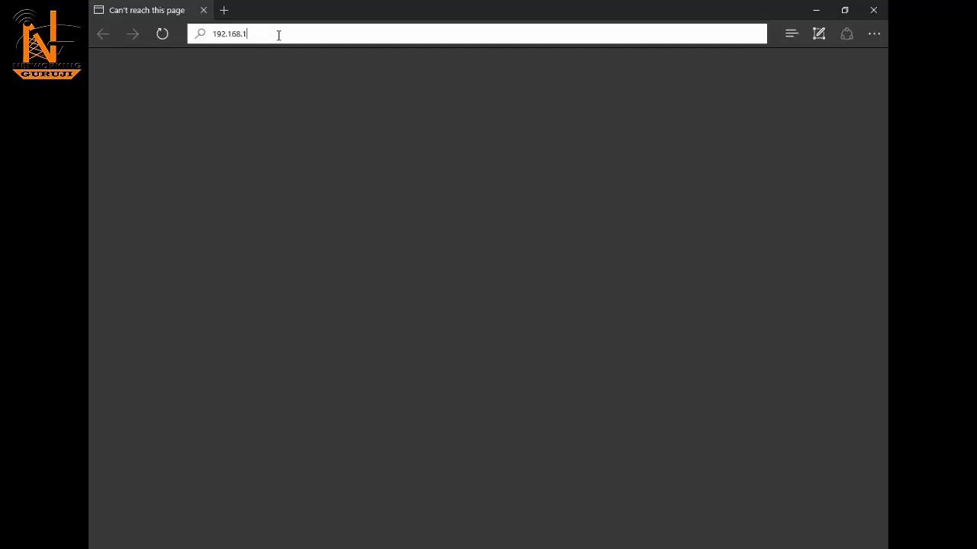
{"action": "key", "text": "BackSpace"}
{"action": "type", "text": "2.1"}
{"action": "key", "text": "Return"}
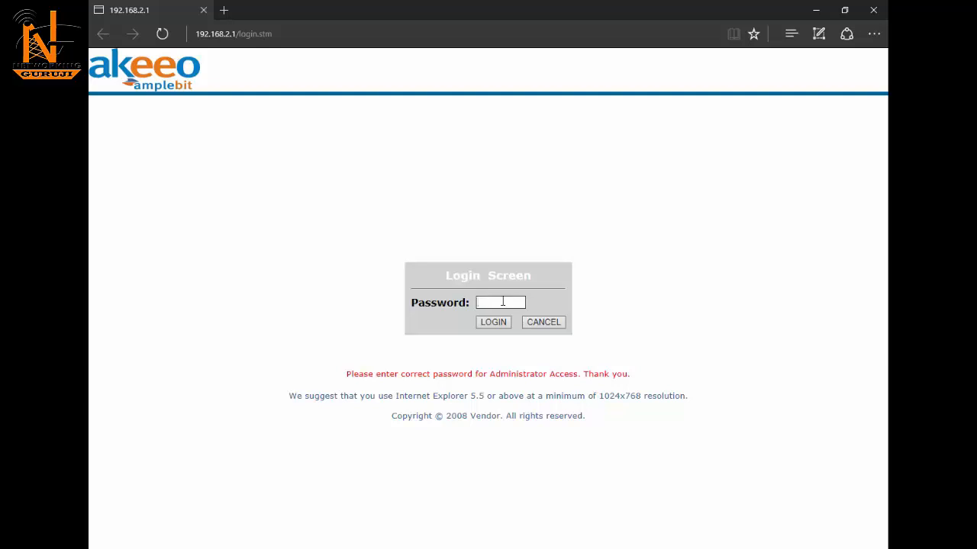
{"action": "type", "text": "admin"}
Step: Log in to the router and go to Home Network Settings, where Internet shows DISCONNECTED
{"action": "left_click", "coordinate": [497, 322]}
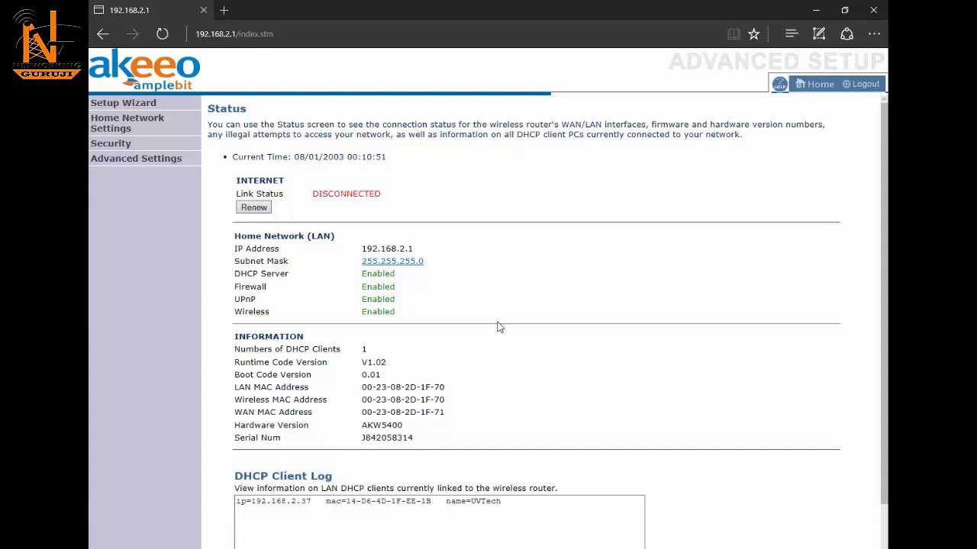
{"action": "left_click", "coordinate": [108, 125]}
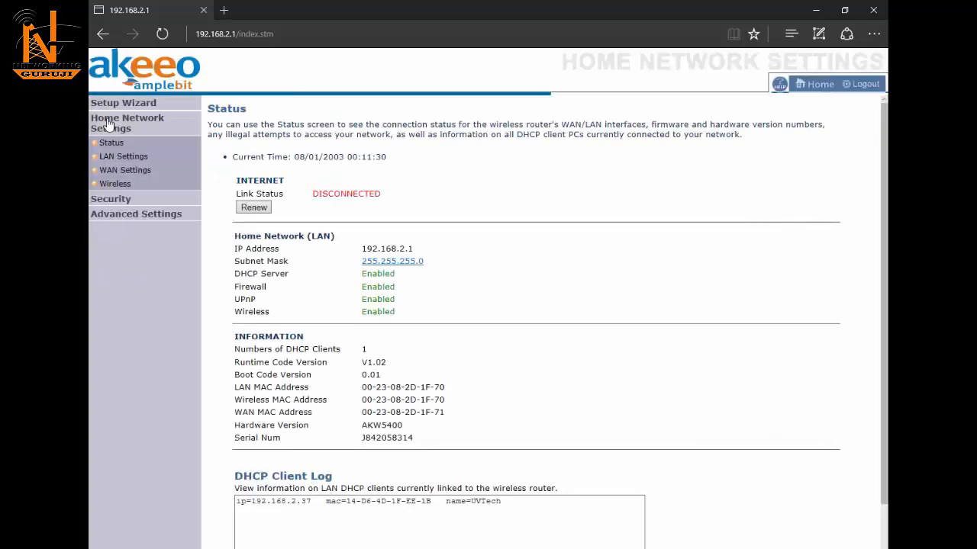
Step: In WAN Settings, select Static IP Address and bring up its configuration form
{"action": "left_click", "coordinate": [126, 171]}
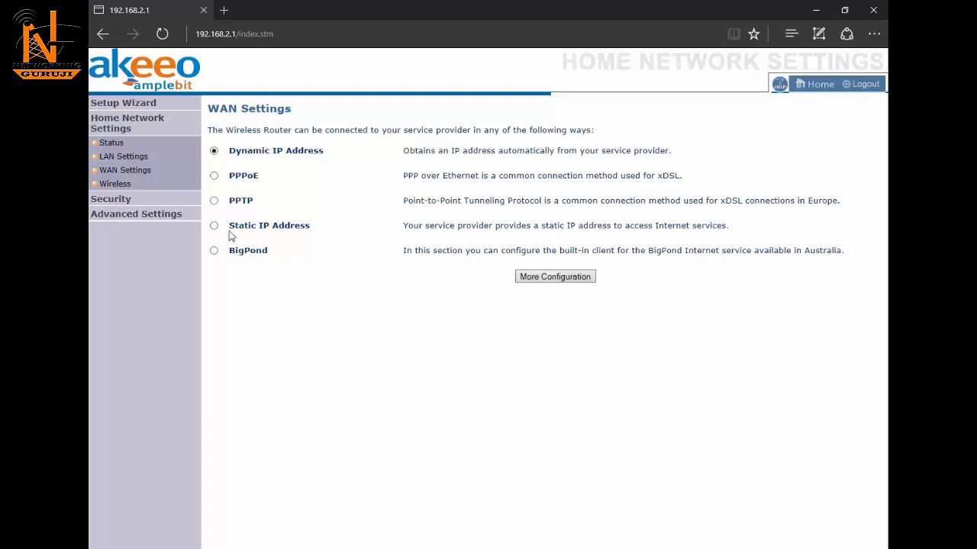
{"action": "left_click_drag", "start_coordinate": [229, 208], "coordinate": [255, 202]}
{"action": "left_click_drag", "start_coordinate": [230, 253], "coordinate": [292, 251]}
{"action": "left_click_drag", "start_coordinate": [230, 151], "coordinate": [305, 156]}
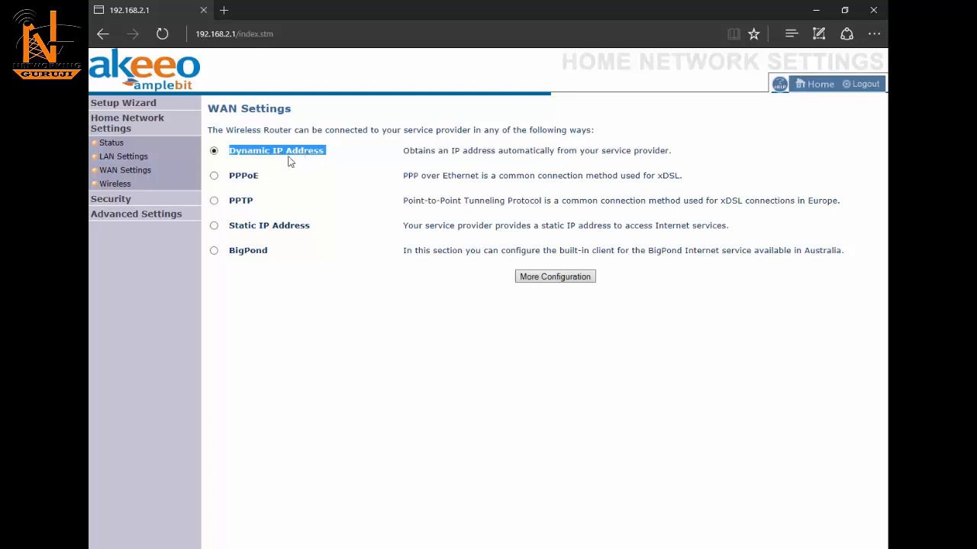
{"action": "left_click", "coordinate": [215, 228]}
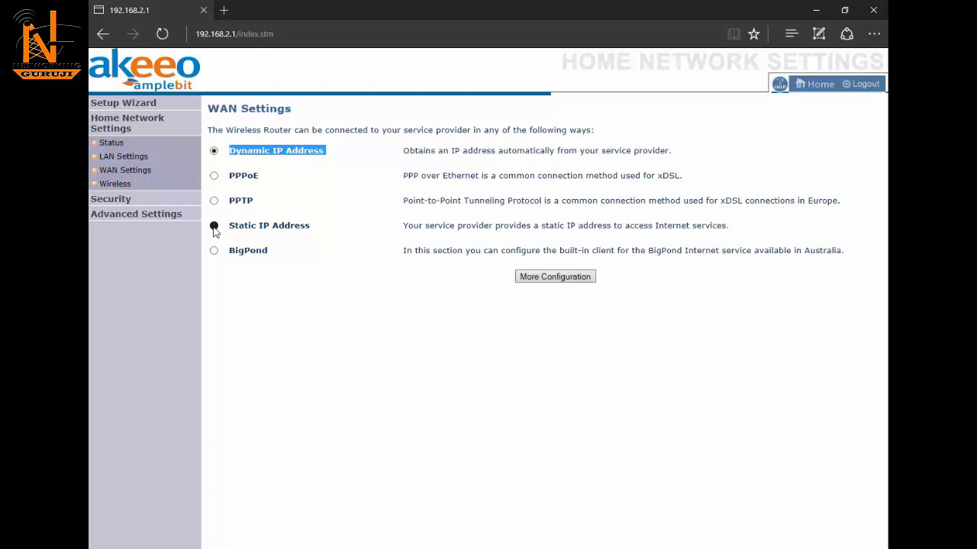
{"action": "left_click", "coordinate": [574, 278]}
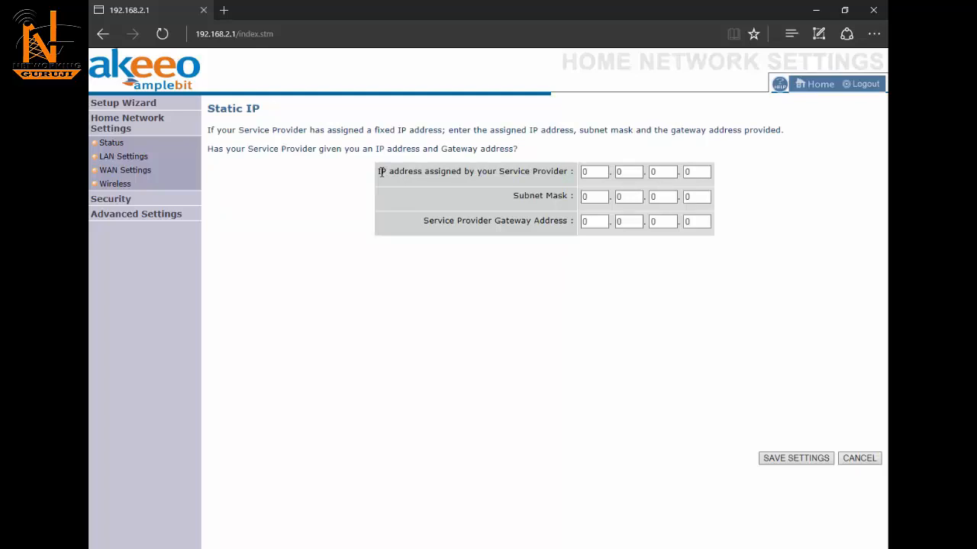
Step: Enter the WAN IP address 101.123.101.2
{"action": "left_click_drag", "start_coordinate": [381, 173], "coordinate": [532, 172]}
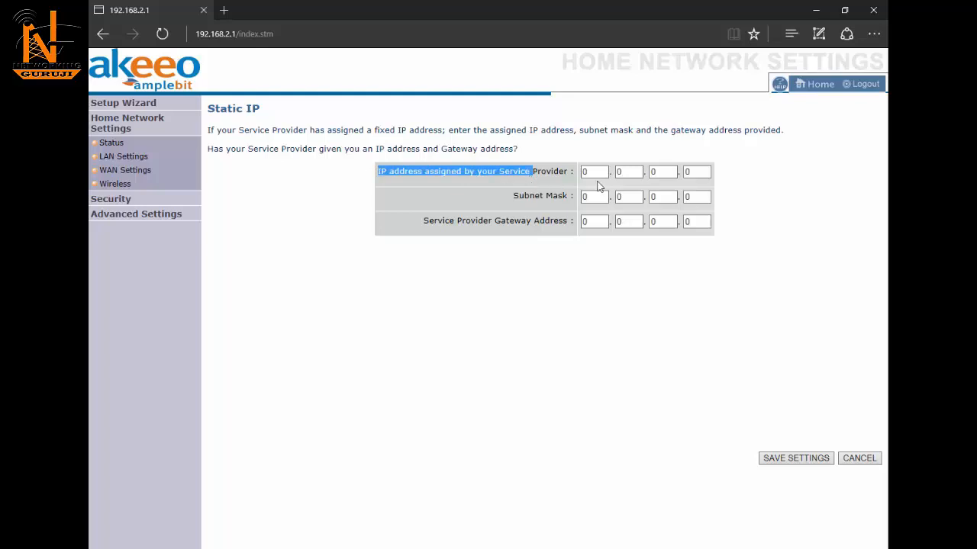
{"action": "left_click", "coordinate": [599, 173]}
{"action": "left_click_drag", "start_coordinate": [599, 173], "coordinate": [582, 171]}
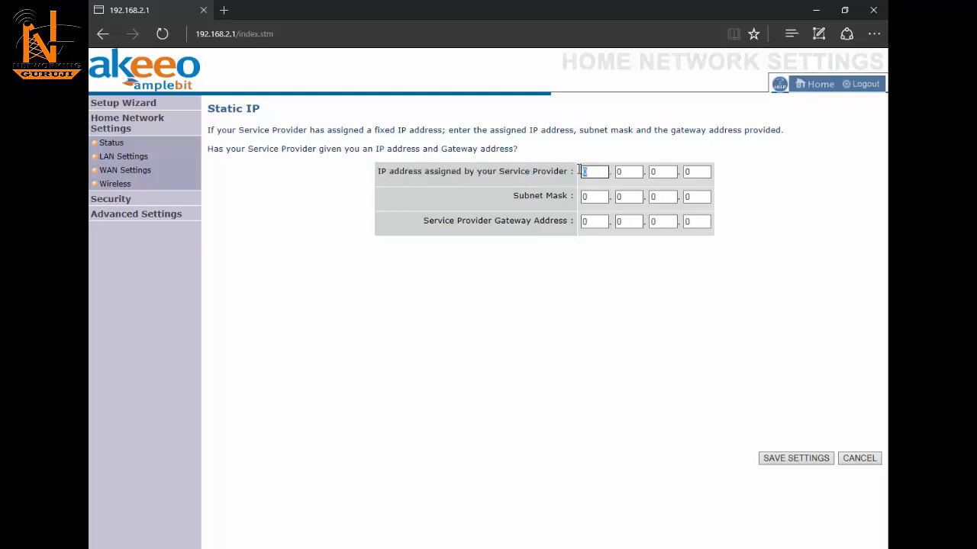
{"action": "type", "text": "101"}
{"action": "left_click", "coordinate": [626, 172]}
{"action": "type", "text": "123"}
{"action": "key", "text": "Tab"}
{"action": "type", "text": "101"}
{"action": "key", "text": "Tab"}
{"action": "type", "text": "2"}
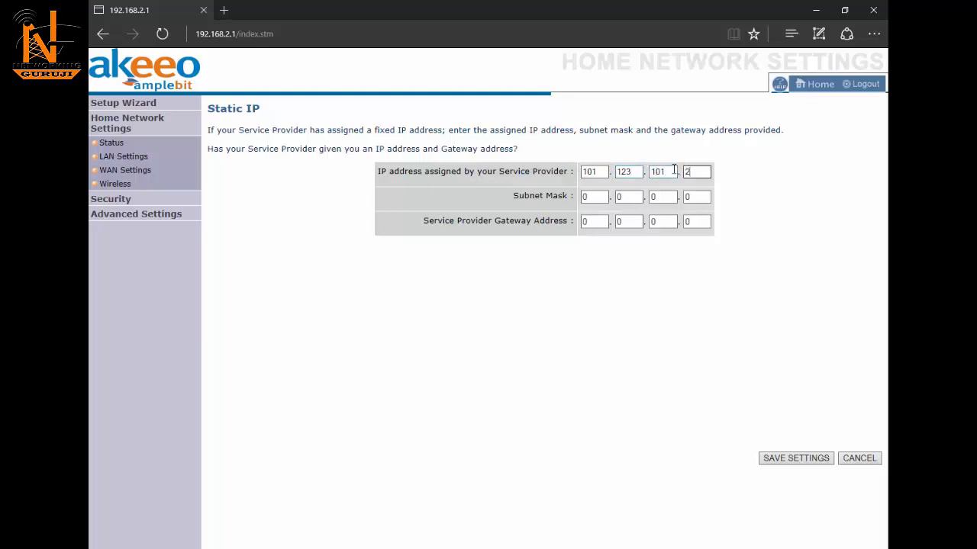
Step: Enter the subnet mask 255.255.255.252
{"action": "key", "text": "Tab"}
{"action": "type", "text": "255"}
{"action": "key", "text": "Tab"}
{"action": "type", "text": "255"}
{"action": "key", "text": "Tab"}
{"action": "type", "text": "255"}
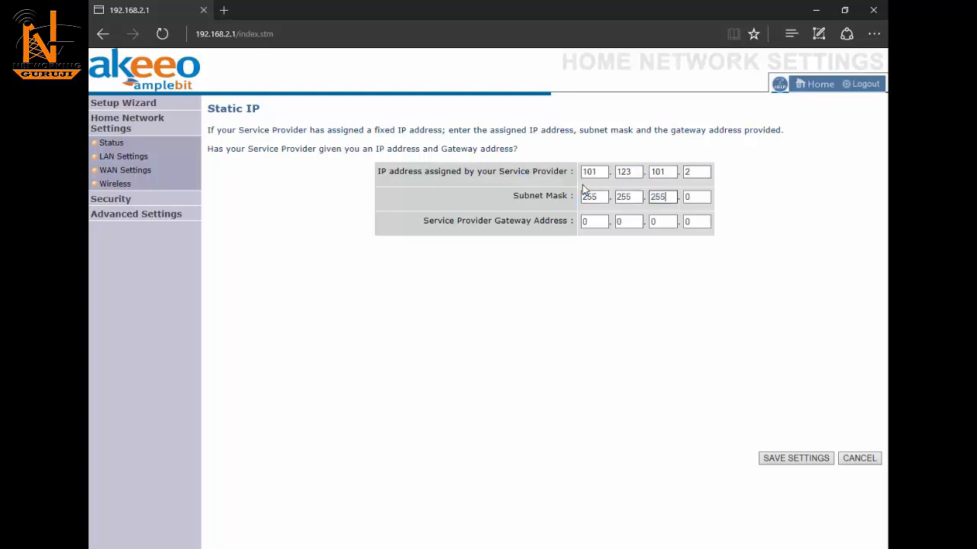
{"action": "key", "text": "Tab"}
{"action": "type", "text": "252"}
Step: Enter the gateway address 101.123.101.1
{"action": "key", "text": "Tab"}
{"action": "type", "text": "101"}
{"action": "key", "text": "Tab"}
{"action": "type", "text": "123"}
{"action": "key", "text": "Tab"}
{"action": "type", "text": "101"}
{"action": "key", "text": "Tab"}
{"action": "type", "text": "1"}
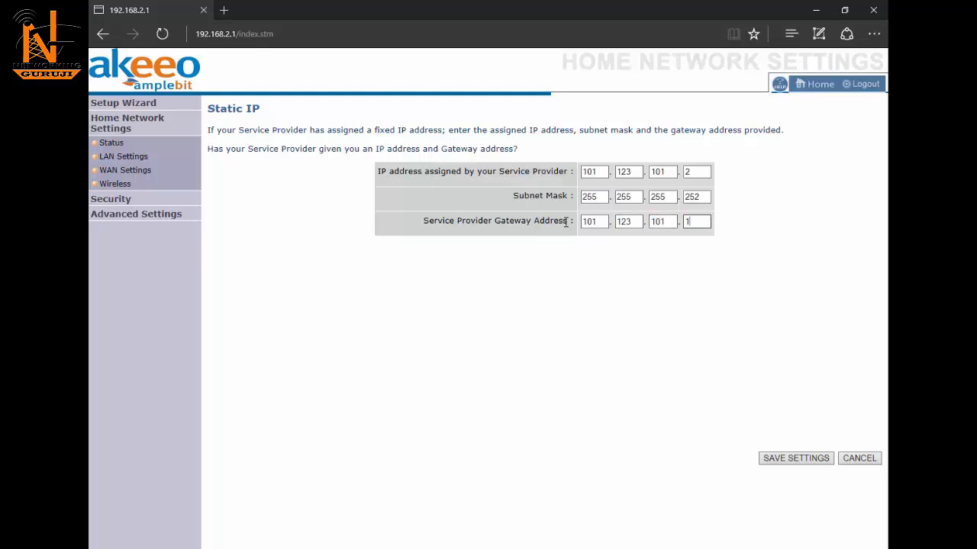
Step: Save the static IP settings
{"action": "left_click", "coordinate": [795, 459]}
{"action": "left_click", "coordinate": [796, 458]}
{"action": "left_click_drag", "start_coordinate": [492, 355], "coordinate": [622, 356]}
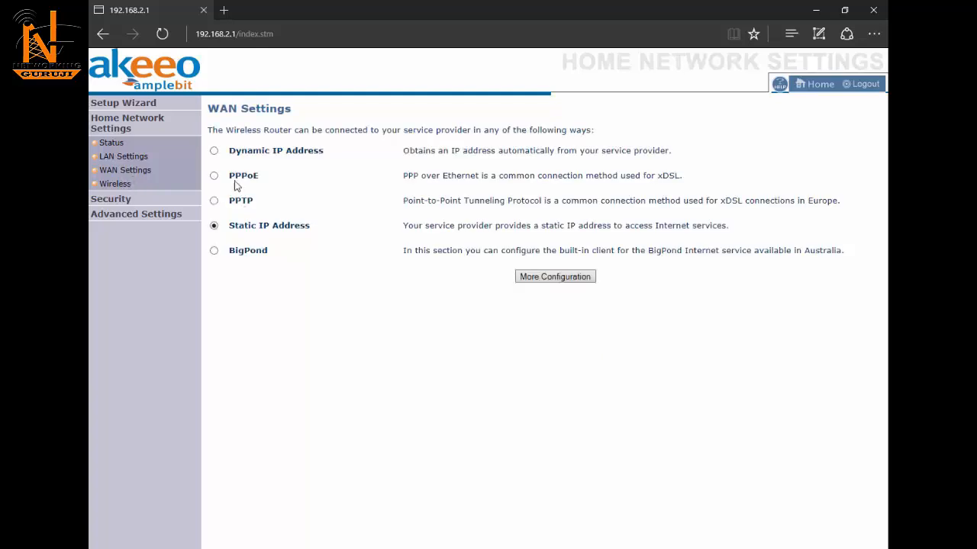
Step: Select PPPoE as the WAN connection type and bring up its configuration form
{"action": "left_click", "coordinate": [214, 176]}
{"action": "left_click", "coordinate": [557, 279]}
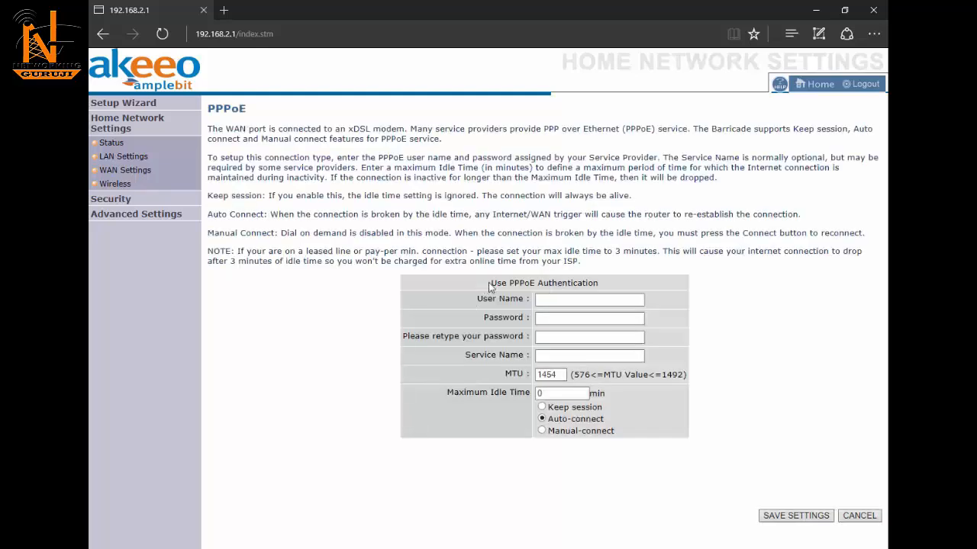
{"action": "left_click_drag", "start_coordinate": [490, 282], "coordinate": [617, 282]}
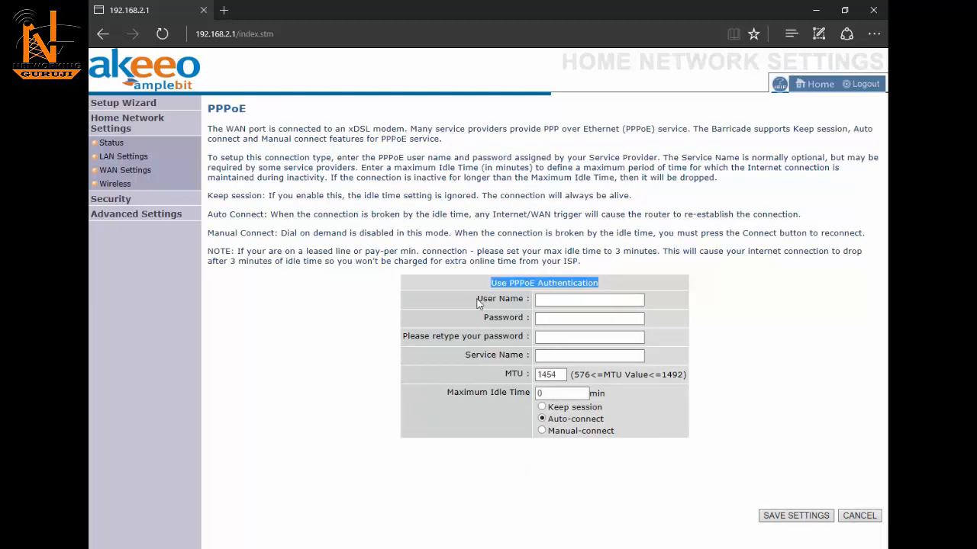
Step: Enter the PPPoE account user name, the password twice, and service name BBPacecable
{"action": "left_click", "coordinate": [564, 300]}
{"action": "type", "text": "umanath"}
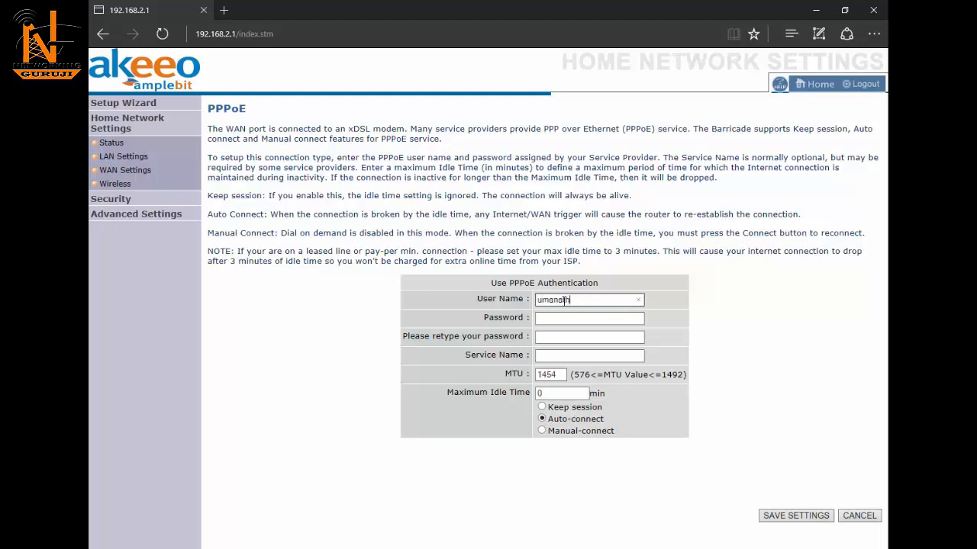
{"action": "key", "text": "Tab"}
{"action": "type", "text": "******"}
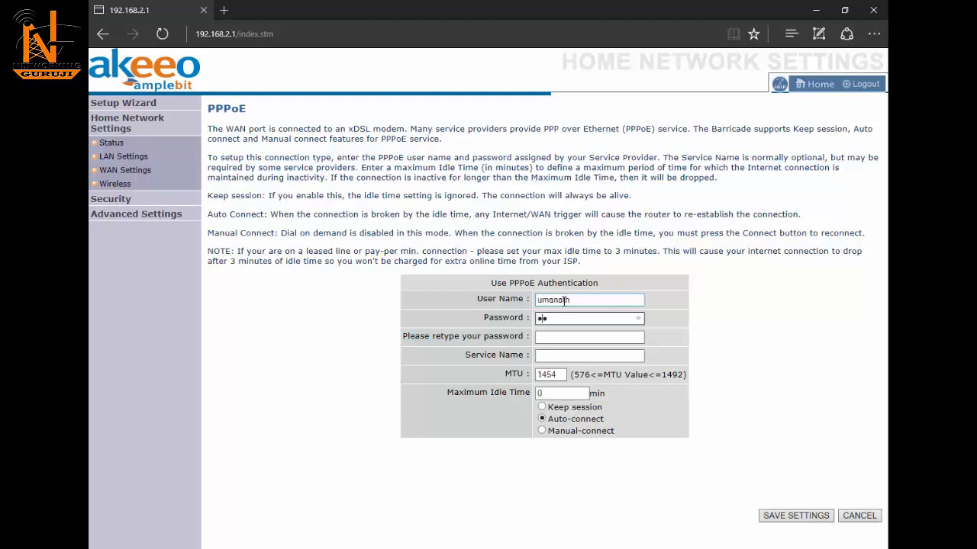
{"action": "key", "text": "Tab"}
{"action": "type", "text": "******"}
{"action": "key", "text": "Tab"}
{"action": "type", "text": "BBPacecable"}
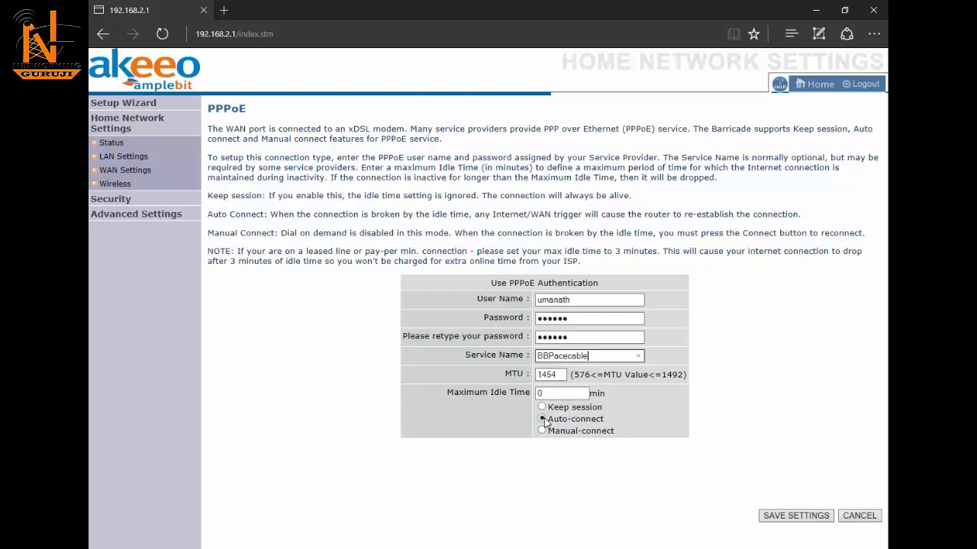
Step: Save the PPPoE settings, confirm Internet shows CONNECTED, and go to Wireless settings
{"action": "left_click", "coordinate": [792, 519]}
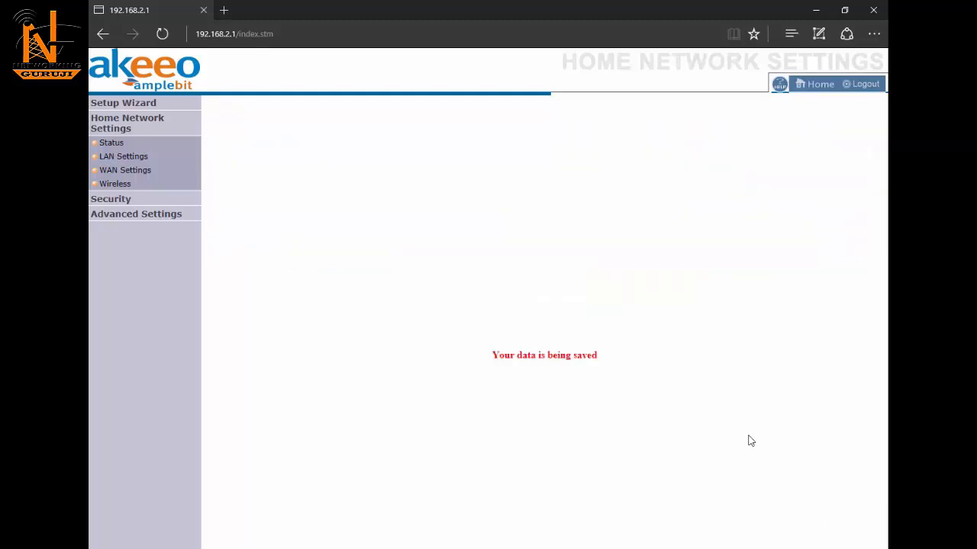
{"action": "triple_click", "coordinate": [519, 354]}
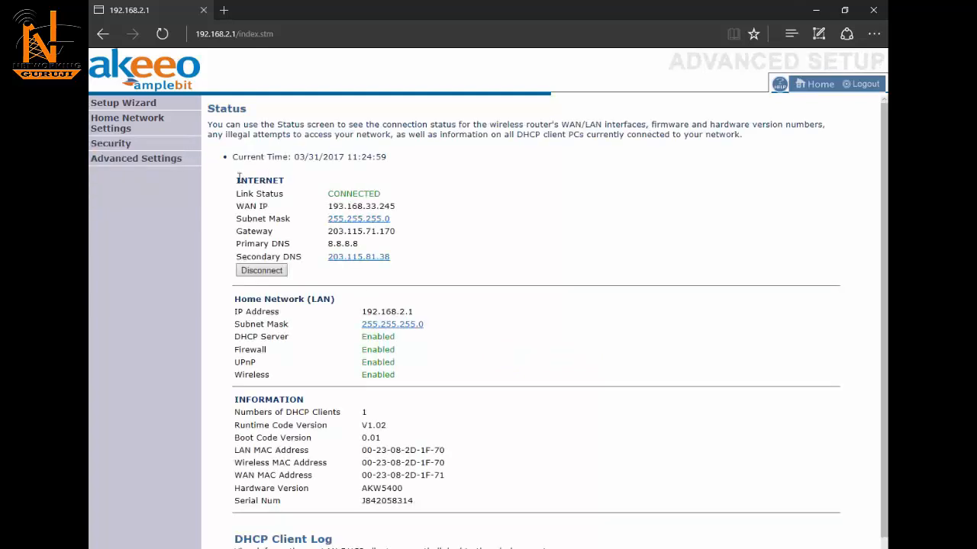
{"action": "left_click_drag", "start_coordinate": [236, 181], "coordinate": [430, 192]}
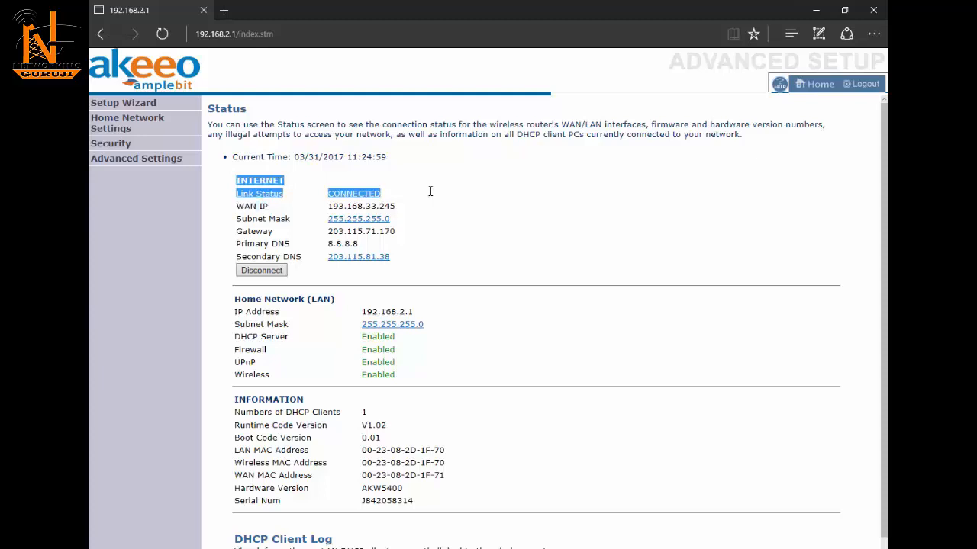
{"action": "left_click", "coordinate": [430, 191]}
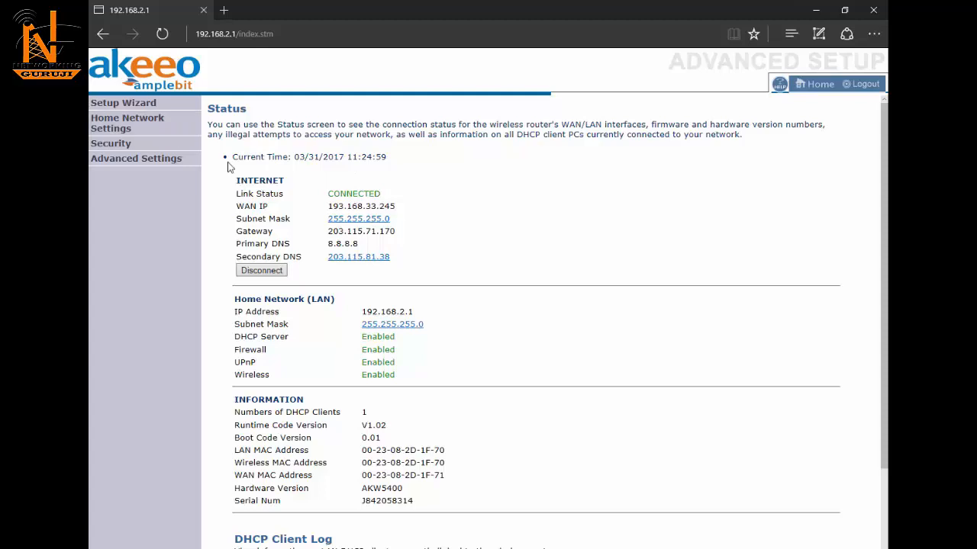
{"action": "left_click", "coordinate": [111, 128]}
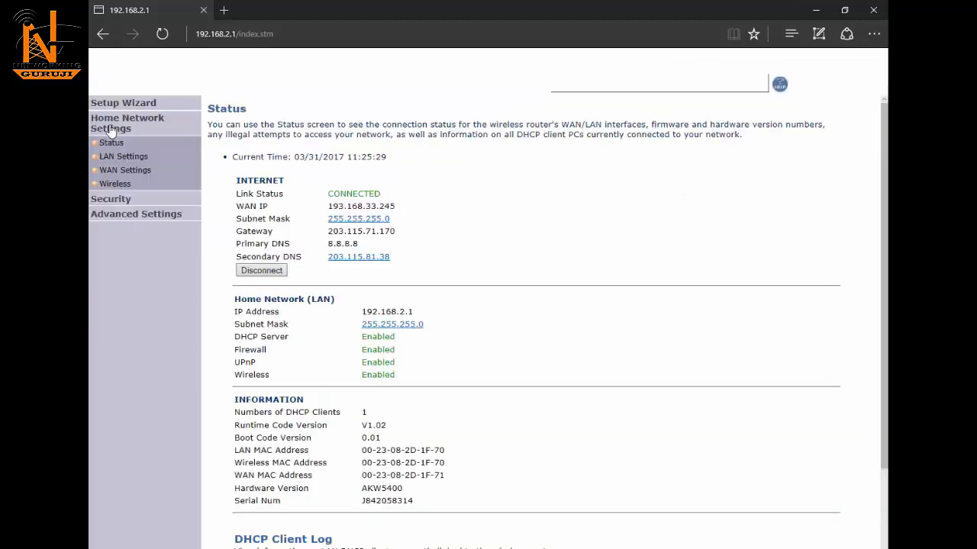
{"action": "left_click", "coordinate": [115, 185]}
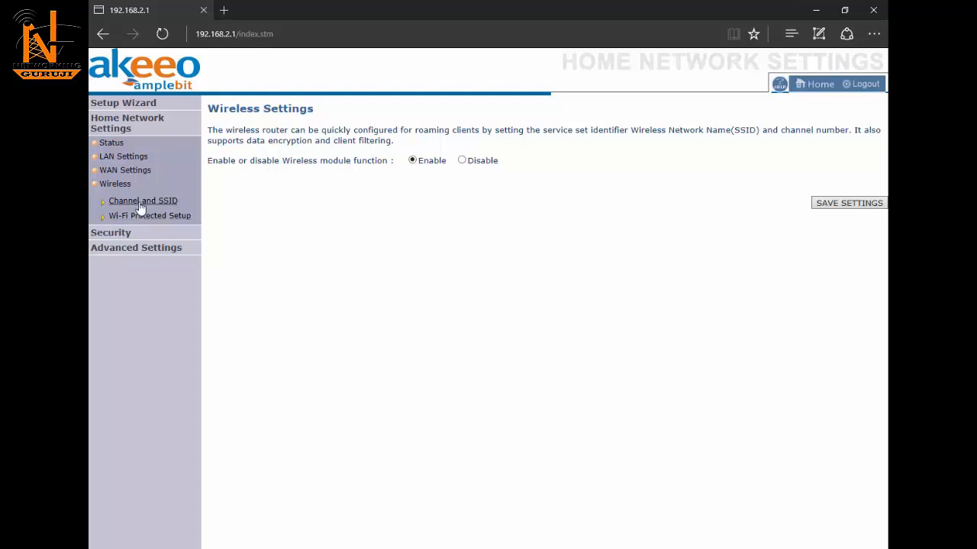
Step: Change the SSID from AKW5400 to 'Networking guruji' under Channel and SSID, and save
{"action": "left_click", "coordinate": [144, 202]}
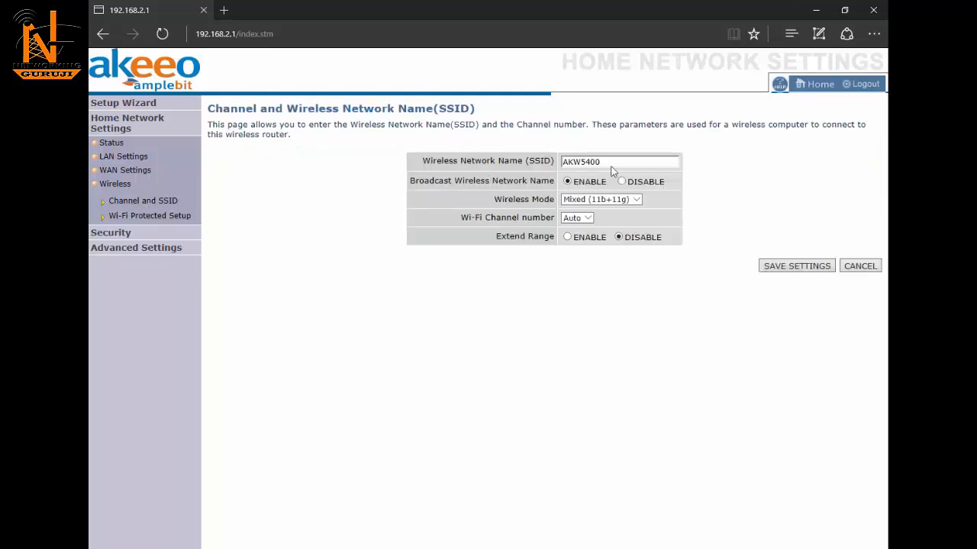
{"action": "double_click", "coordinate": [613, 164]}
{"action": "type", "text": "UV"}
{"action": "key", "text": "BackSpace"}
{"action": "key", "text": "BackSpace"}
{"action": "type", "text": "Networkingguruji"}
{"action": "double_click", "coordinate": [604, 163]}
{"action": "left_click", "coordinate": [606, 163]}
{"action": "left_click", "coordinate": [797, 266]}
Step: Review the WPS PIN, PBC and manual sections, noting Networking guruji has No Security
{"action": "left_click", "coordinate": [164, 216]}
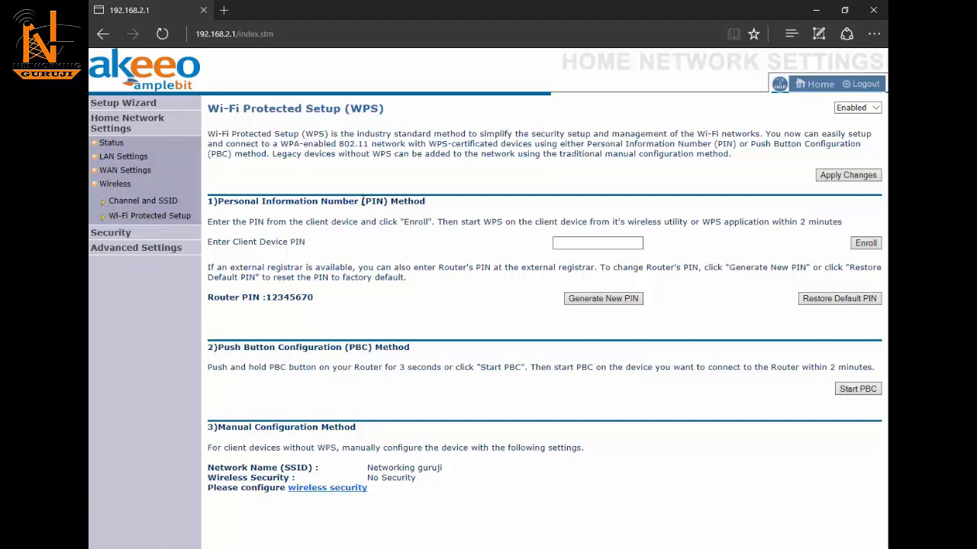
{"action": "left_click_drag", "start_coordinate": [355, 201], "coordinate": [399, 211]}
{"action": "left_click_drag", "start_coordinate": [317, 348], "coordinate": [405, 349]}
{"action": "left_click_drag", "start_coordinate": [220, 427], "coordinate": [377, 436]}
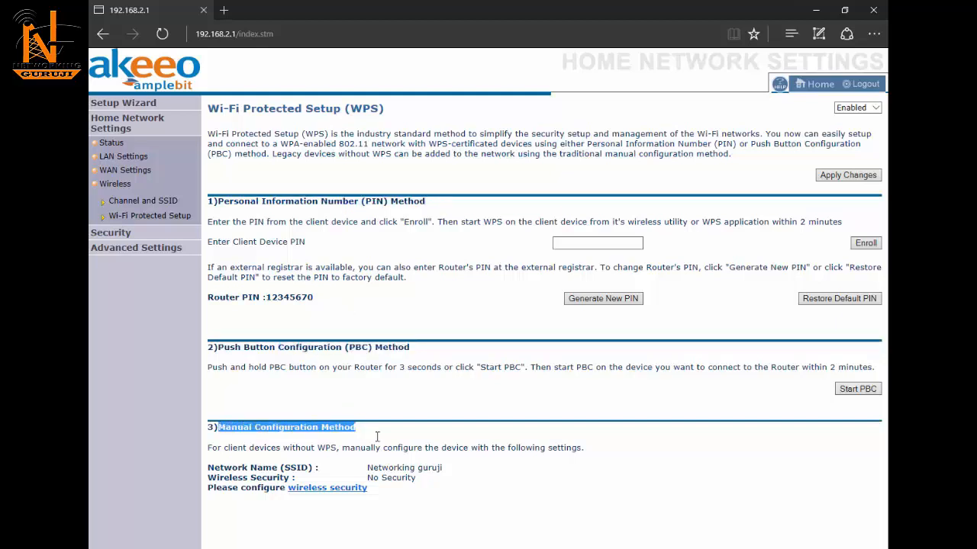
{"action": "left_click", "coordinate": [362, 434]}
{"action": "left_click_drag", "start_coordinate": [209, 200], "coordinate": [380, 385]}
{"action": "left_click", "coordinate": [372, 432]}
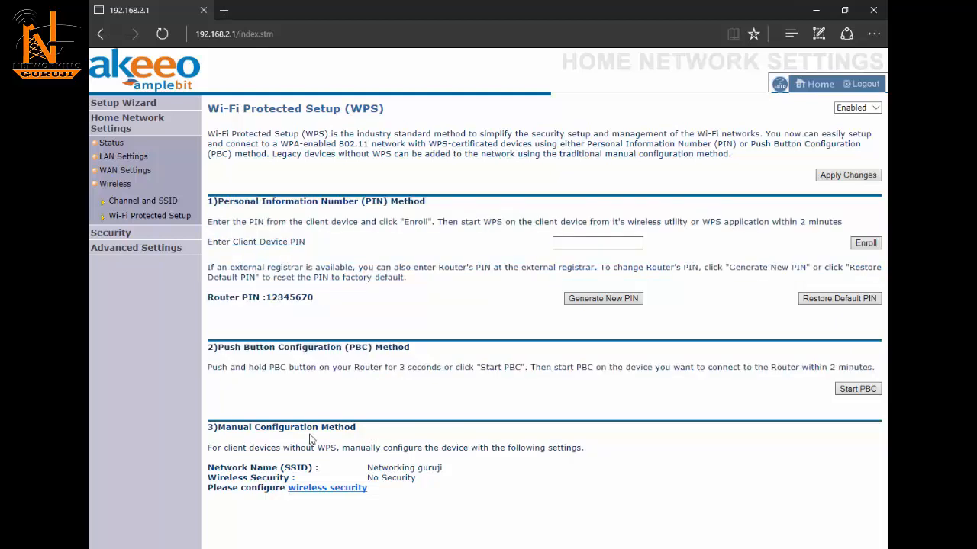
{"action": "left_click_drag", "start_coordinate": [210, 427], "coordinate": [437, 470]}
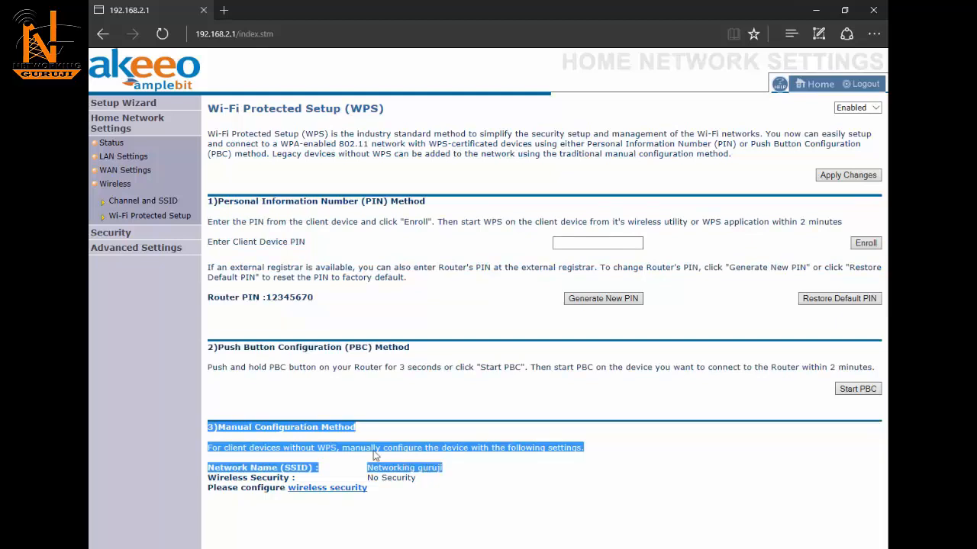
{"action": "left_click", "coordinate": [259, 430]}
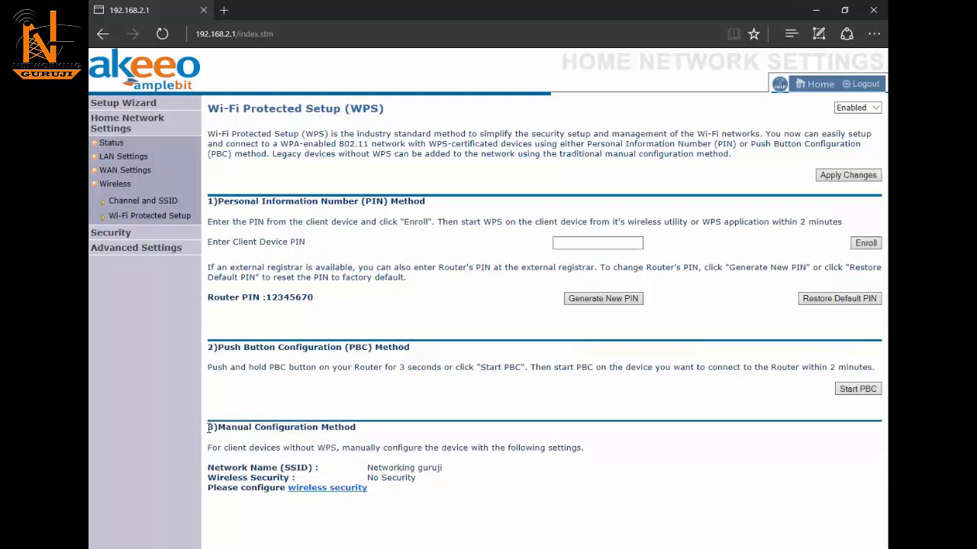
{"action": "left_click_drag", "start_coordinate": [208, 428], "coordinate": [447, 478]}
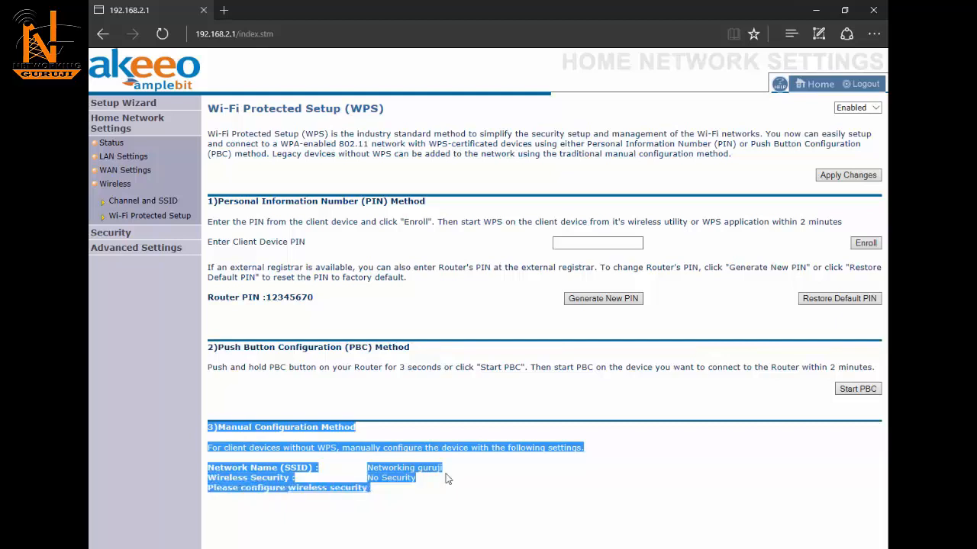
{"action": "left_click", "coordinate": [393, 491]}
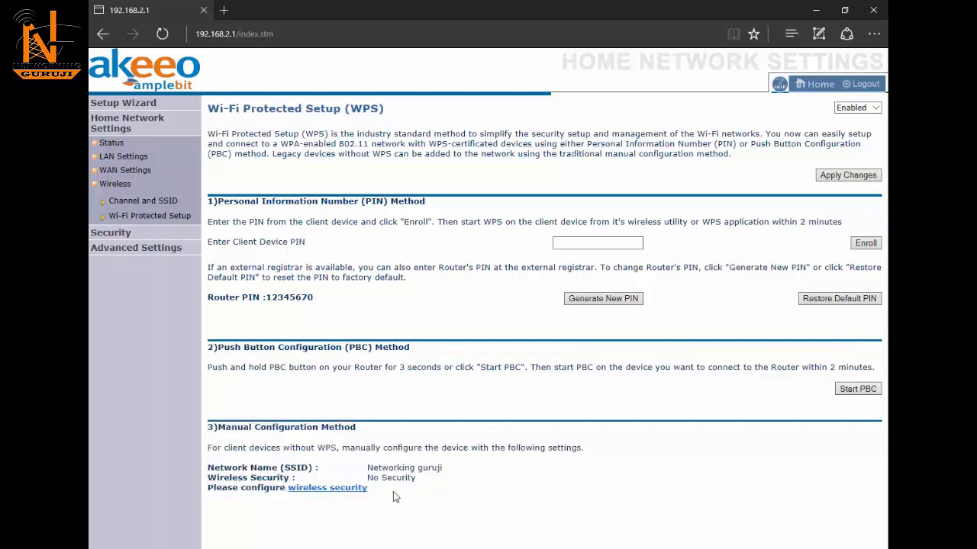
Step: Set the wireless Allowed Client Type to WPA and save it
{"action": "left_click", "coordinate": [316, 488]}
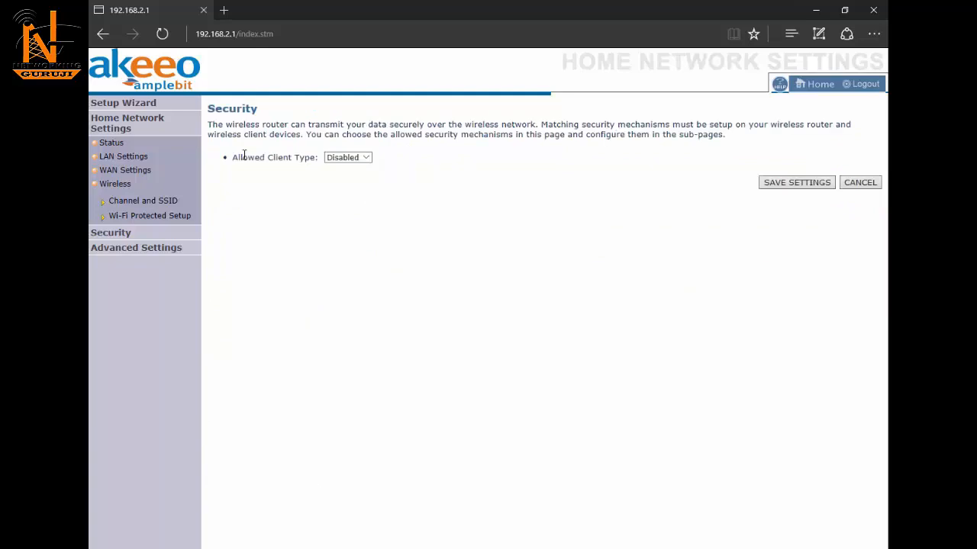
{"action": "left_click_drag", "start_coordinate": [240, 157], "coordinate": [411, 157]}
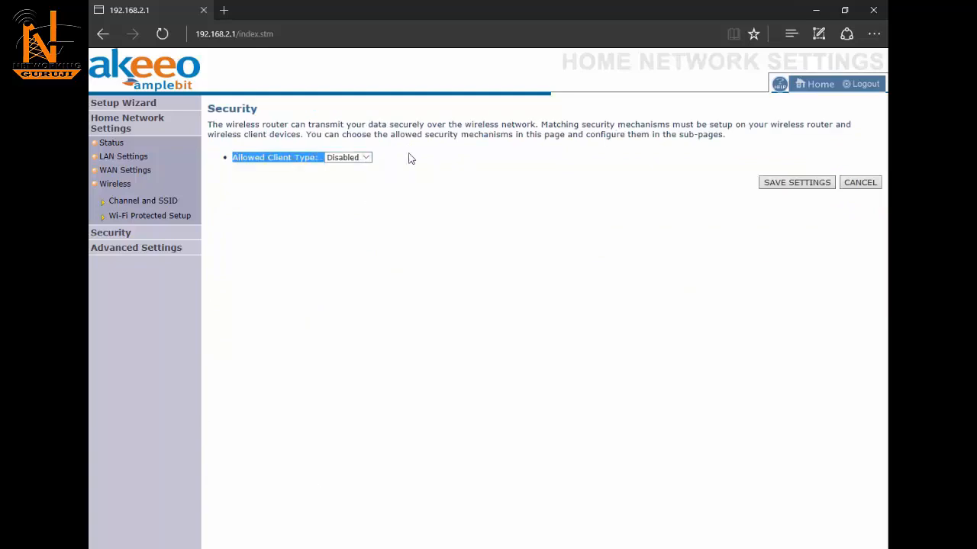
{"action": "left_click", "coordinate": [412, 158]}
{"action": "left_click", "coordinate": [367, 158]}
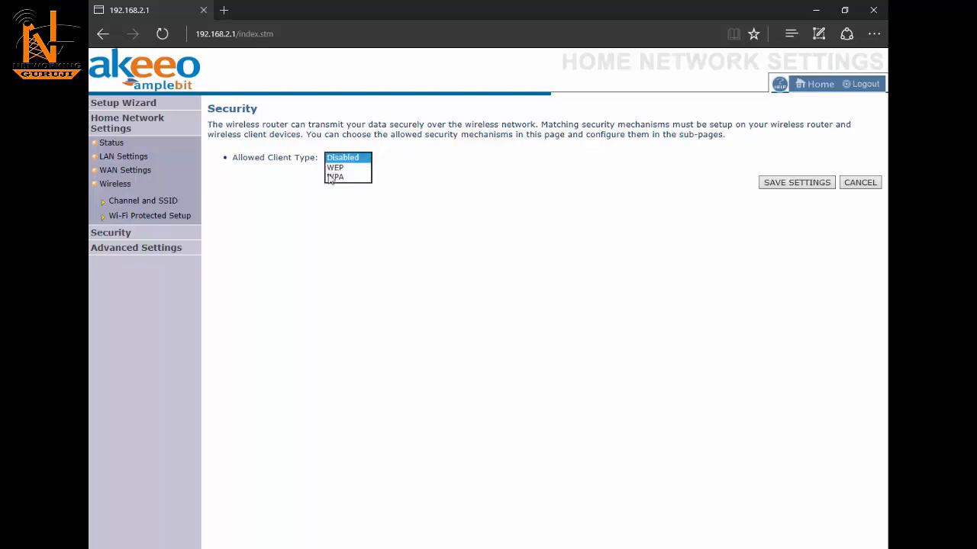
{"action": "left_click", "coordinate": [334, 178]}
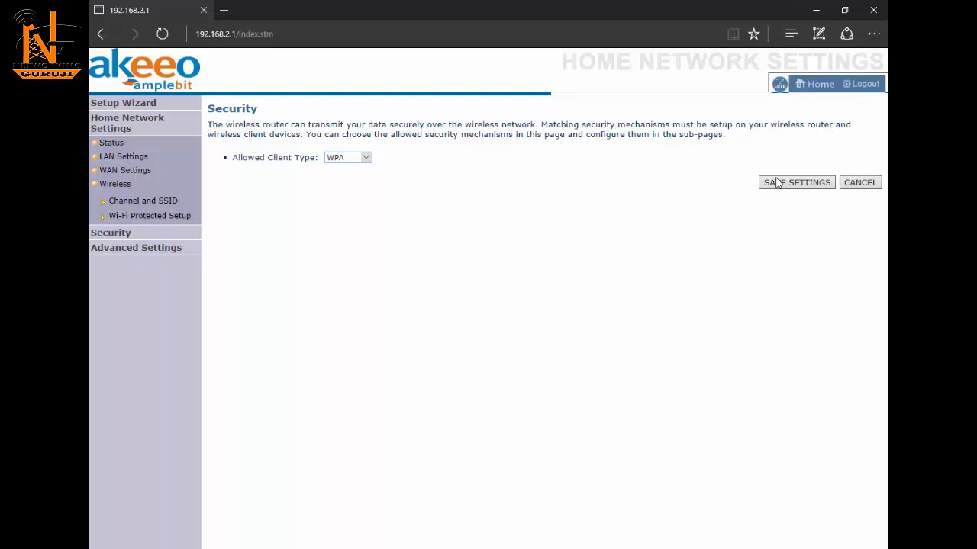
{"action": "left_click", "coordinate": [777, 183]}
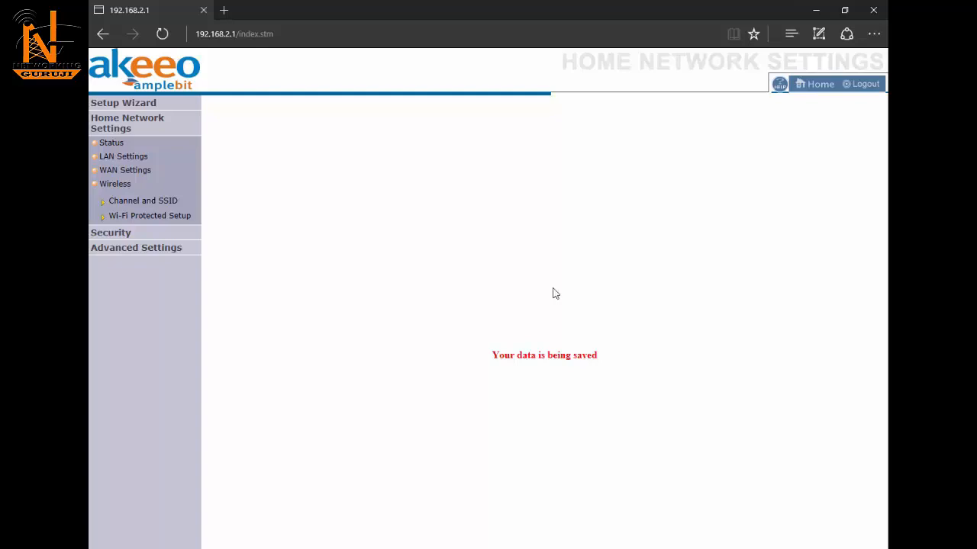
{"action": "left_click_drag", "start_coordinate": [492, 355], "coordinate": [614, 365]}
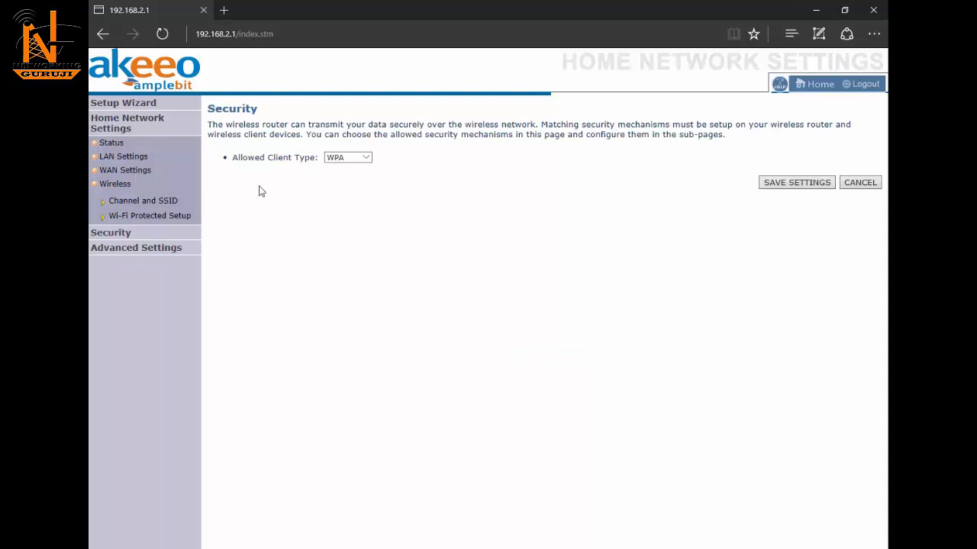
{"action": "left_click", "coordinate": [111, 235]}
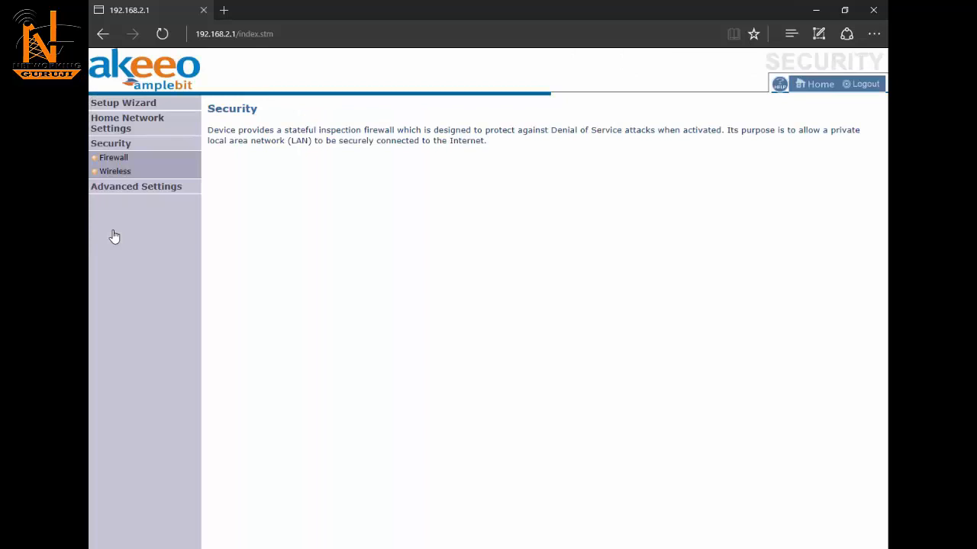
Step: Set a pre-shared passphrase for WPA/WPA2 under wireless security and save it
{"action": "left_click", "coordinate": [117, 175]}
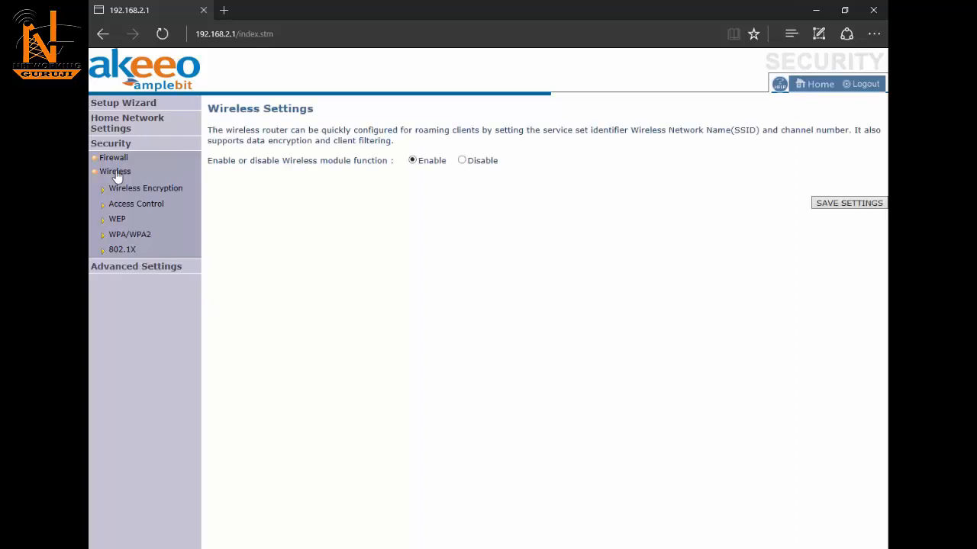
{"action": "left_click", "coordinate": [138, 238]}
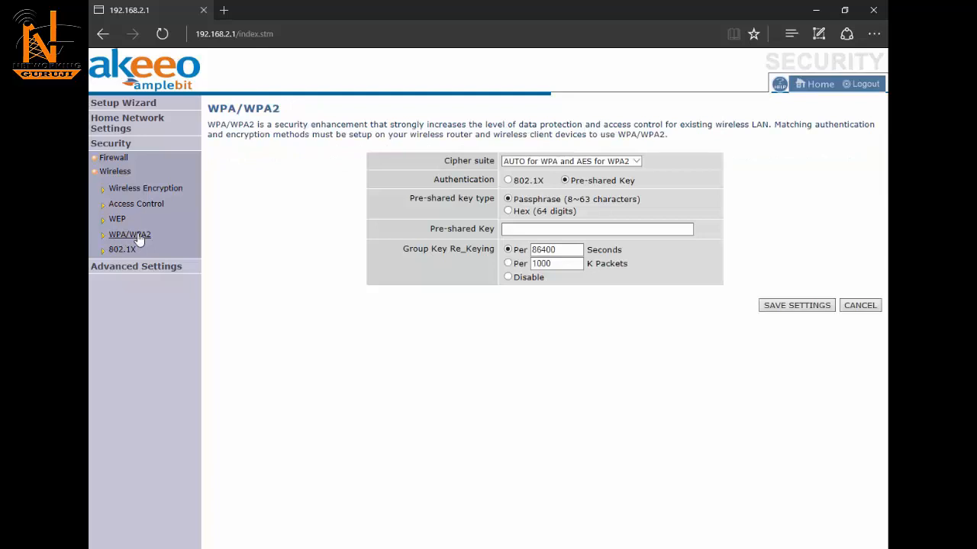
{"action": "left_click", "coordinate": [518, 228]}
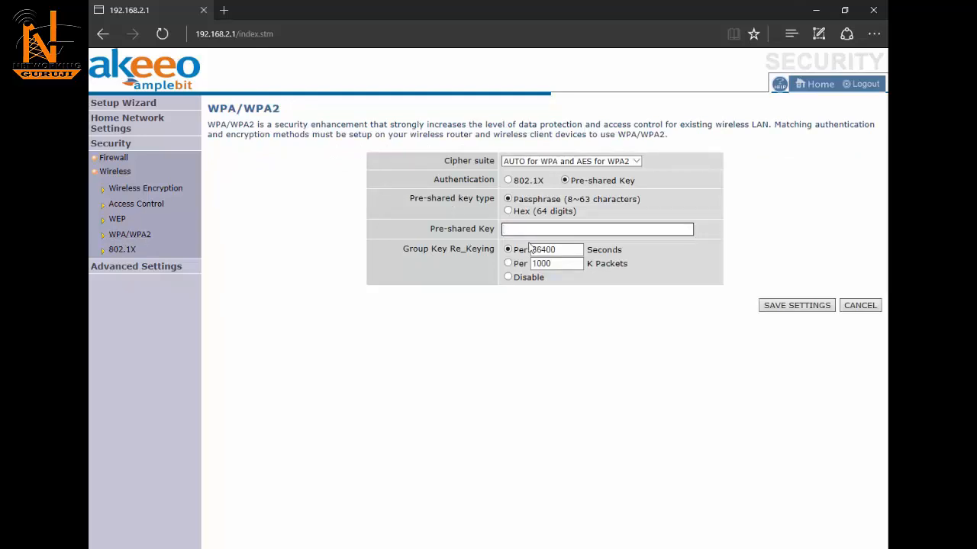
{"action": "type", "text": "•••••••••"}
{"action": "left_click", "coordinate": [689, 230]}
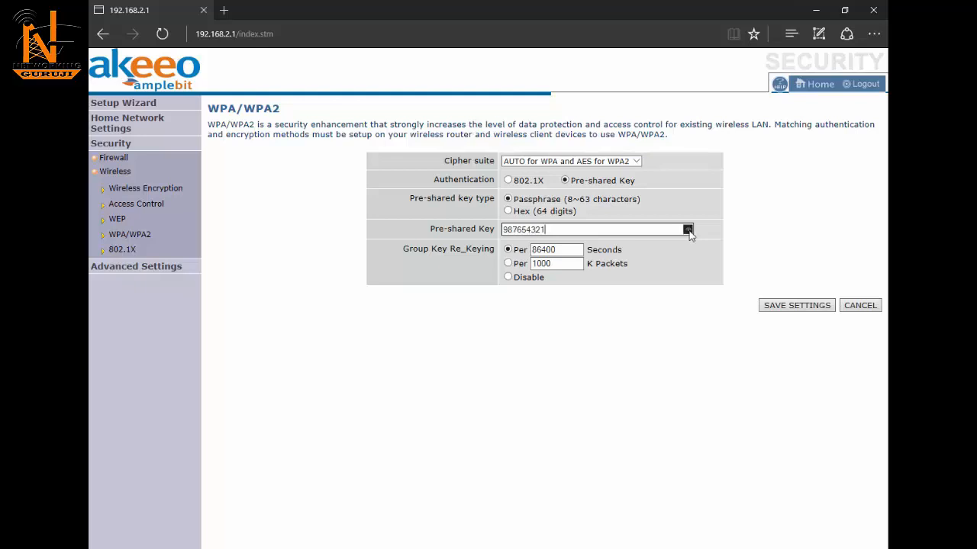
{"action": "left_click", "coordinate": [796, 310]}
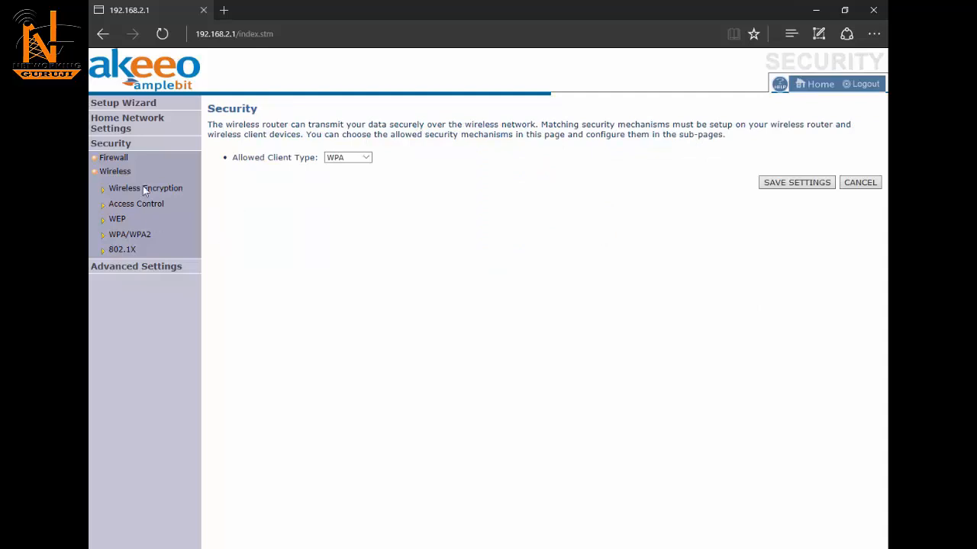
Step: Check that Wi-Fi Protected Setup's manual configuration lists WPA-PSK + WPA2-PSK with TKIP+AES
{"action": "left_click", "coordinate": [114, 128]}
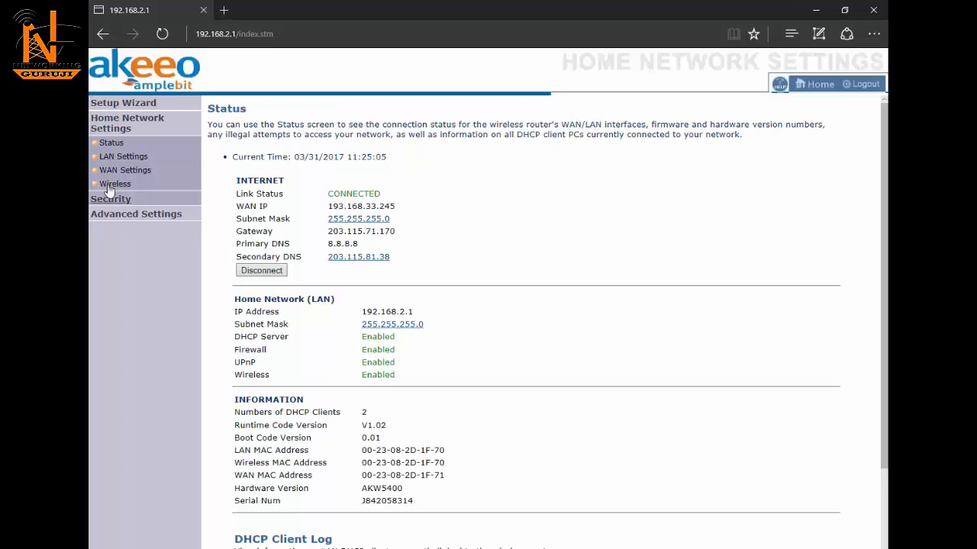
{"action": "left_click", "coordinate": [107, 187]}
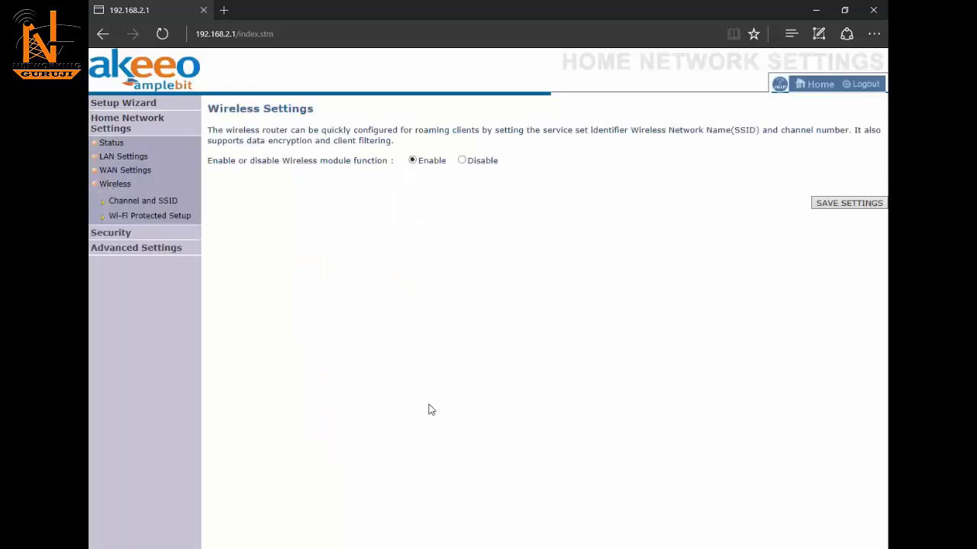
{"action": "left_click", "coordinate": [159, 217]}
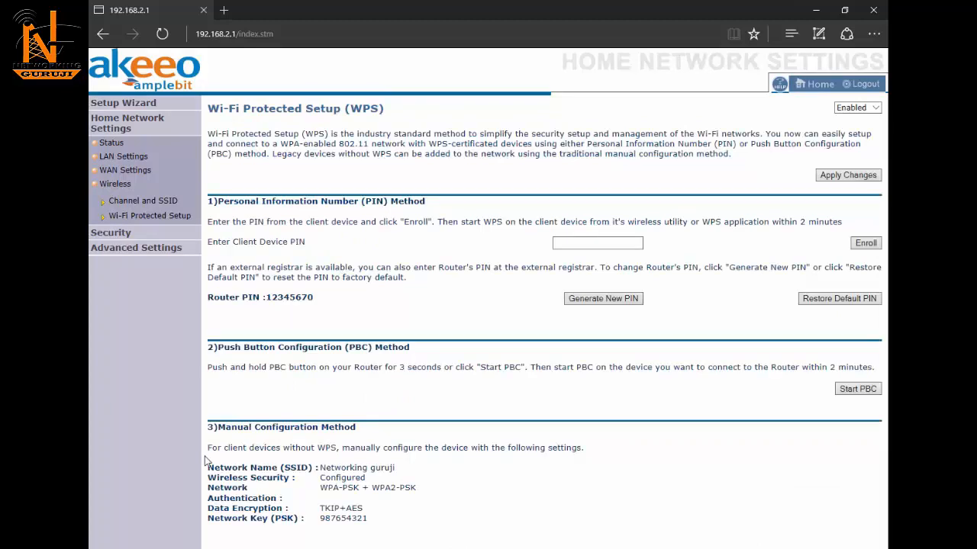
{"action": "left_click_drag", "start_coordinate": [209, 468], "coordinate": [413, 534]}
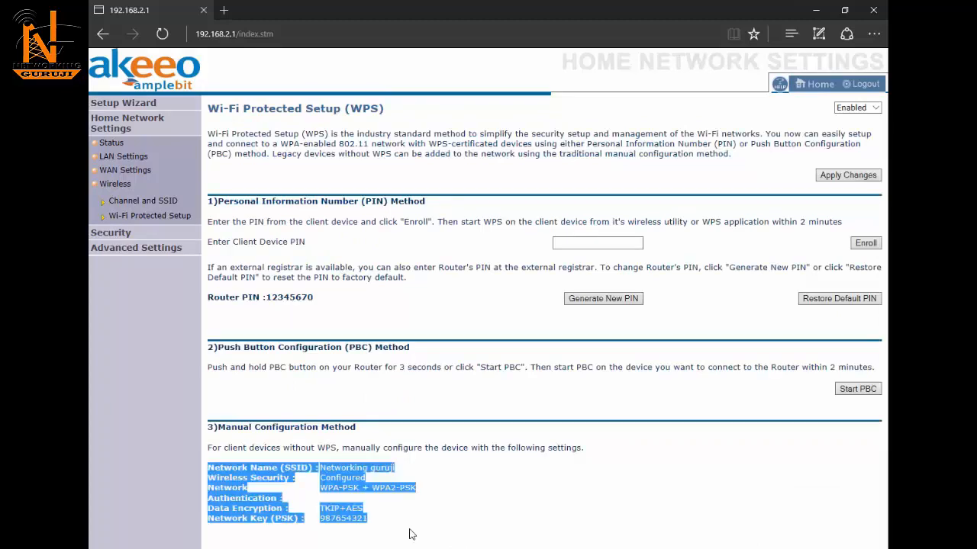
{"action": "left_click", "coordinate": [378, 520]}
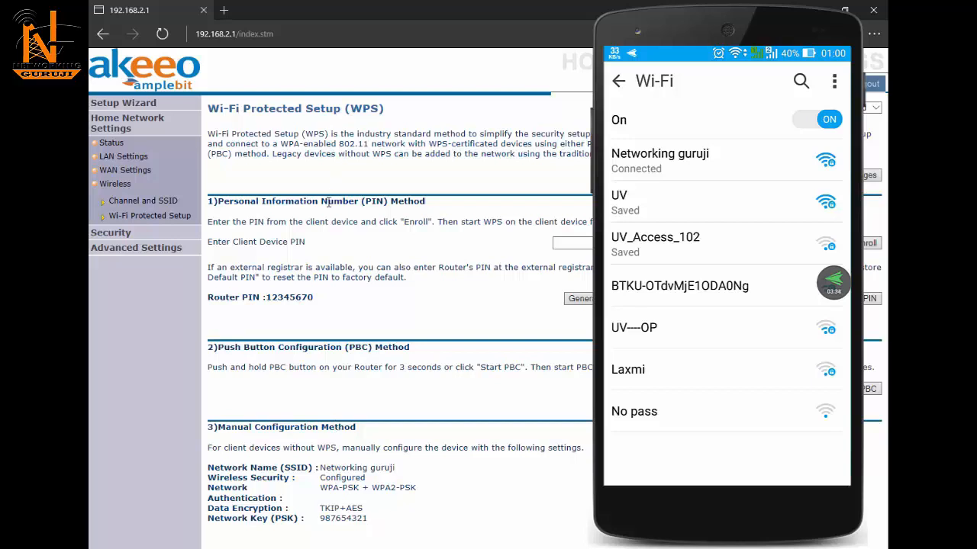
Step: Review the two connected clients in the Status page's DHCP Client Log
{"action": "left_click", "coordinate": [114, 143]}
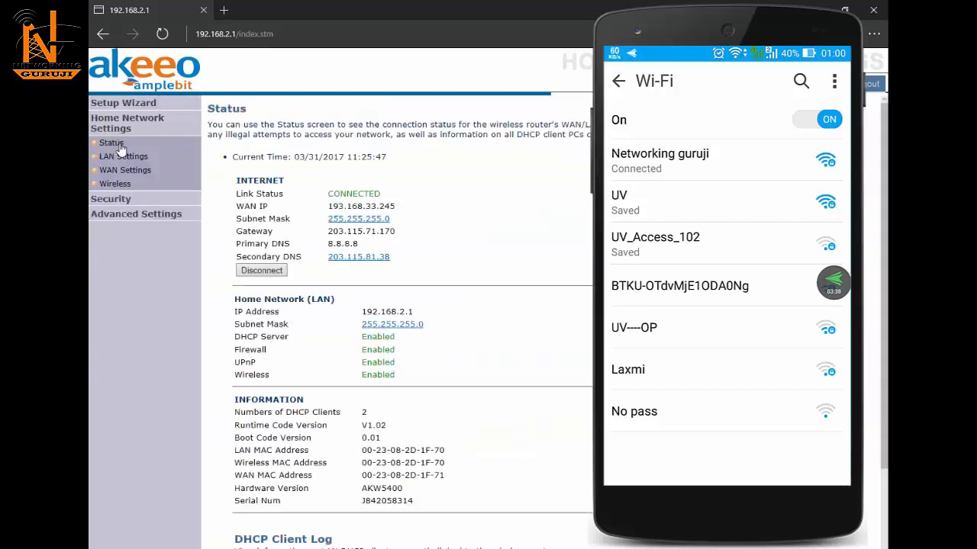
{"action": "scroll", "coordinate": [492, 467], "scroll_direction": "down", "scroll_amount": 3}
{"action": "scroll", "coordinate": [493, 468], "scroll_direction": "up", "scroll_amount": 1}
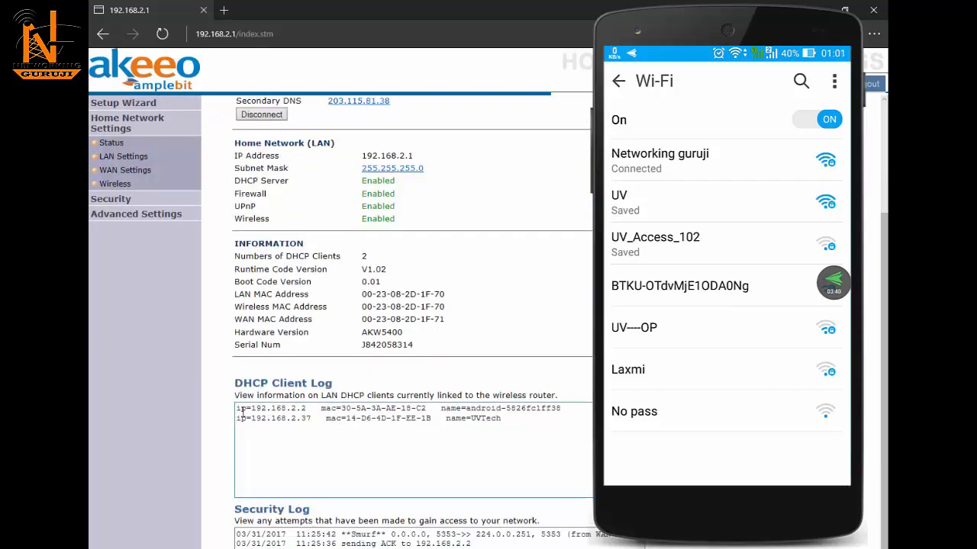
{"action": "left_click_drag", "start_coordinate": [237, 409], "coordinate": [536, 422]}
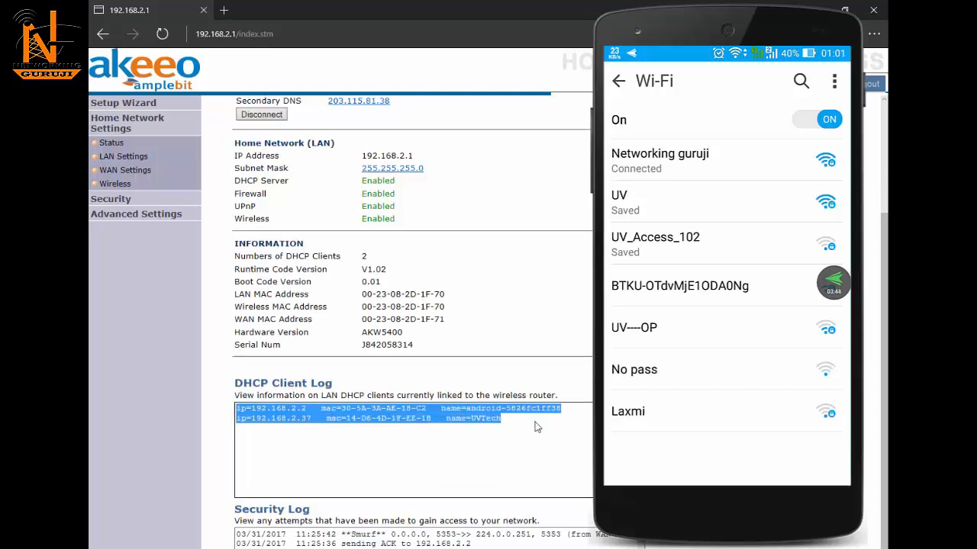
{"action": "left_click", "coordinate": [535, 422]}
{"action": "left_click_drag", "start_coordinate": [512, 417], "coordinate": [449, 417]}
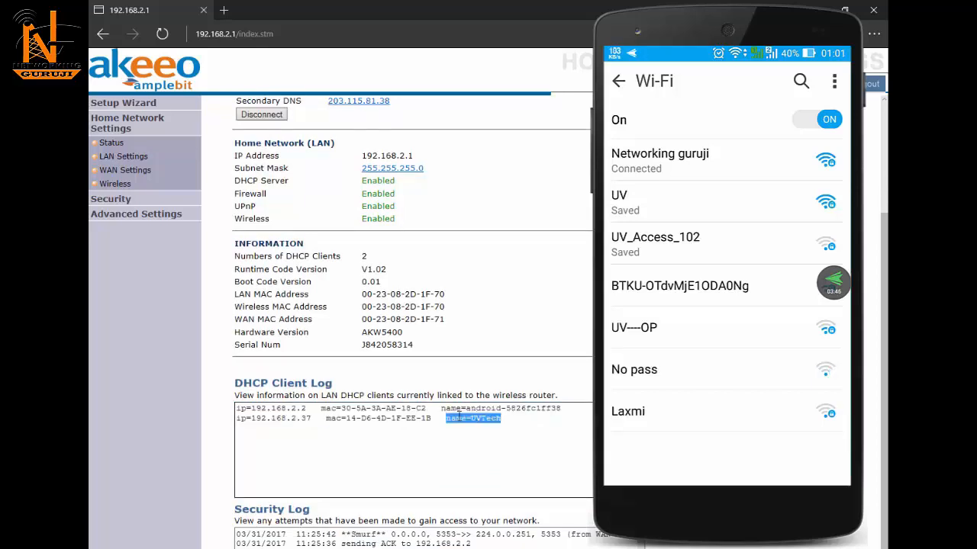
{"action": "left_click", "coordinate": [466, 424]}
{"action": "left_click_drag", "start_coordinate": [560, 409], "coordinate": [168, 405]}
{"action": "scroll", "coordinate": [267, 290], "scroll_direction": "up", "scroll_amount": 2}
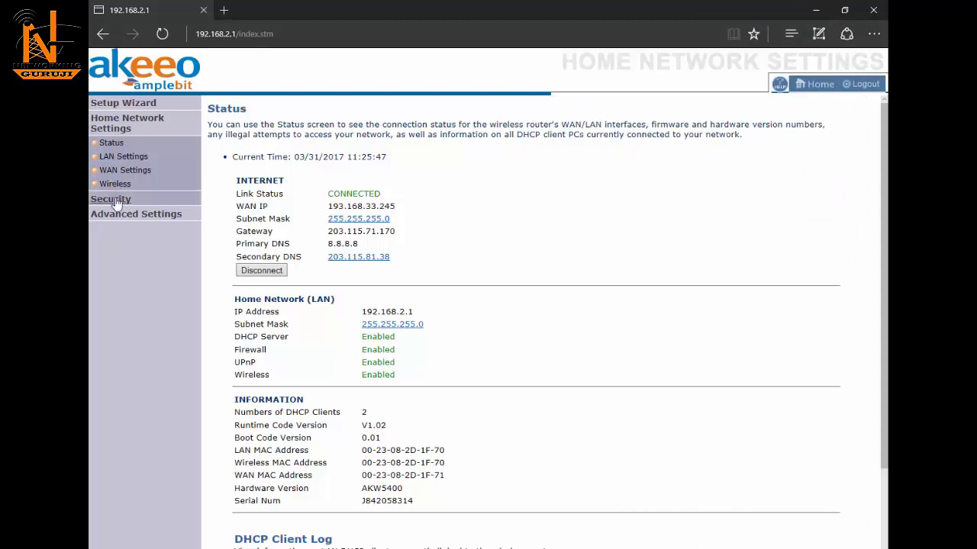
Step: Go to Security > Wireless > Access Control to show the MAC filtering table
{"action": "left_click", "coordinate": [107, 201]}
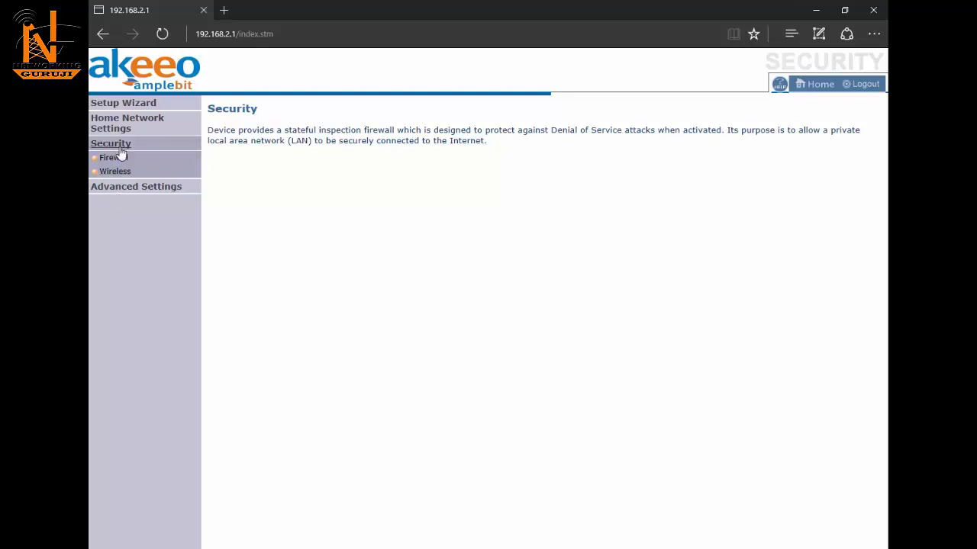
{"action": "left_click", "coordinate": [122, 174]}
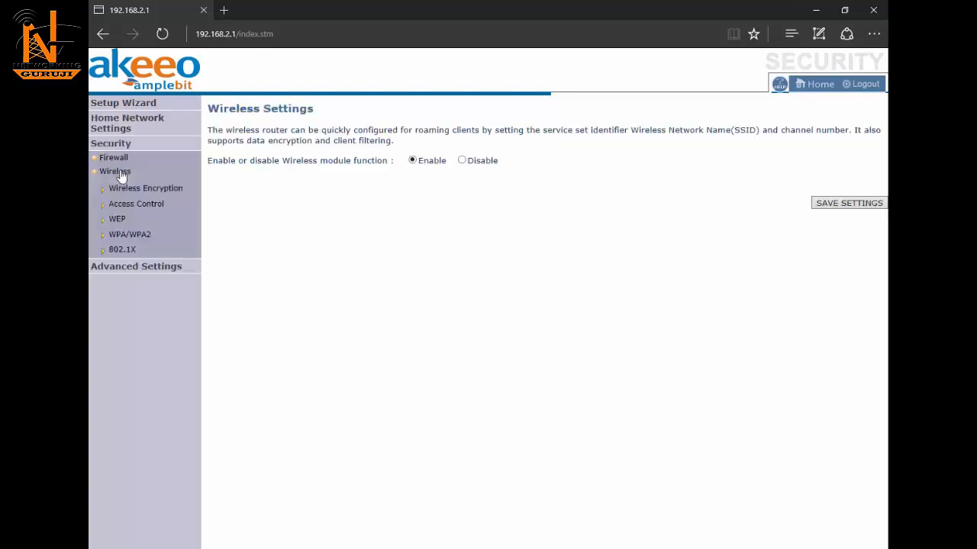
{"action": "left_click", "coordinate": [145, 206]}
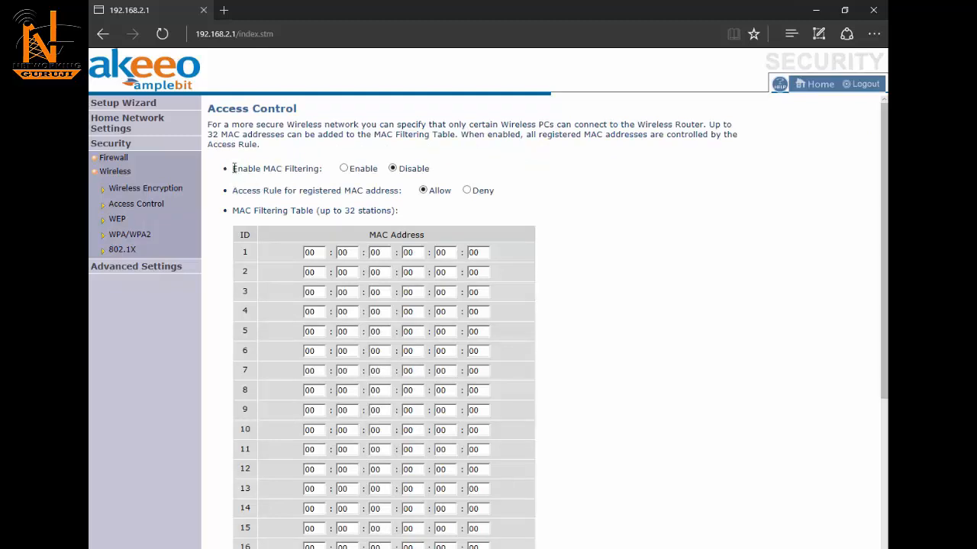
Step: Enable MAC filtering with the Allow access rule and look through the 32-entry table
{"action": "left_click", "coordinate": [344, 169]}
{"action": "left_click_drag", "start_coordinate": [233, 192], "coordinate": [395, 194]}
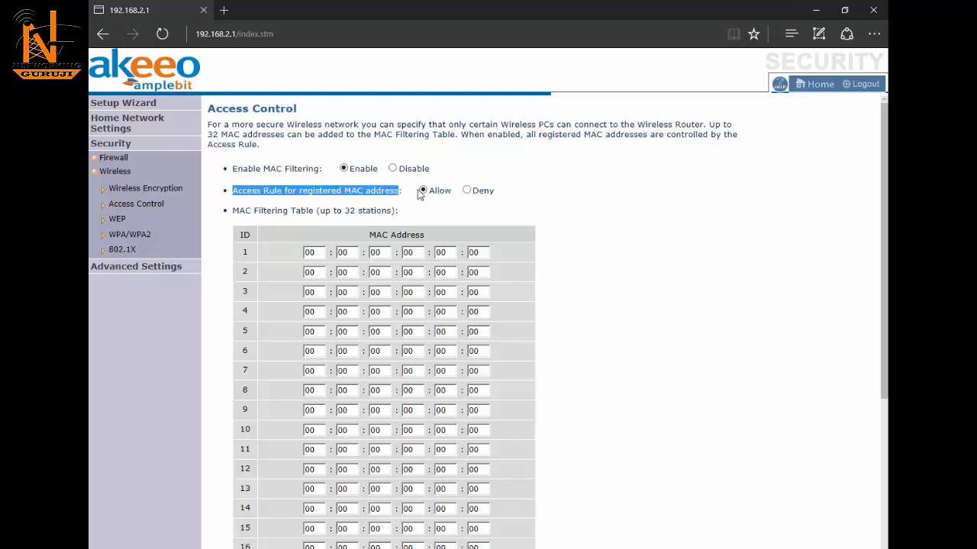
{"action": "left_click_drag", "start_coordinate": [244, 252], "coordinate": [276, 428]}
{"action": "scroll", "coordinate": [277, 430], "scroll_direction": "down", "scroll_amount": 1}
{"action": "scroll", "coordinate": [277, 429], "scroll_direction": "down", "scroll_amount": 5}
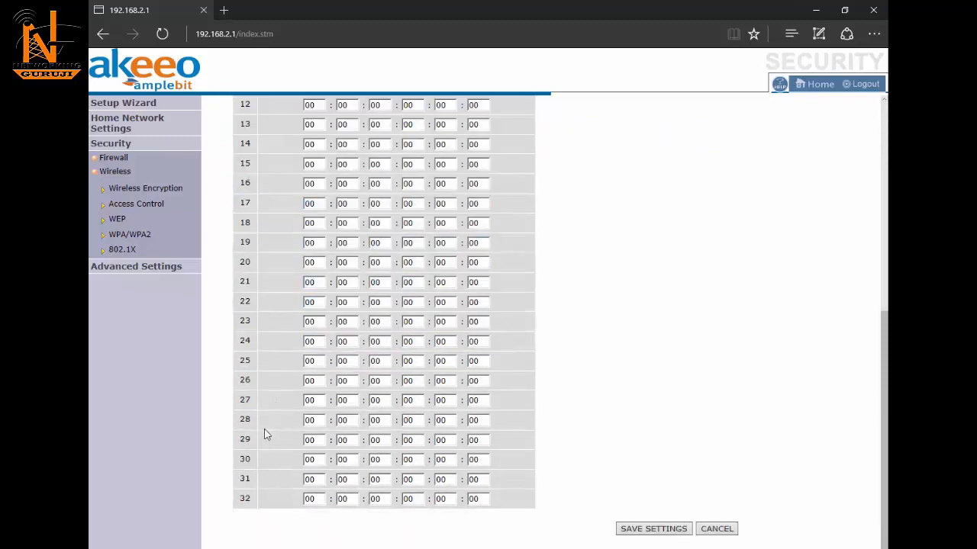
{"action": "left_click_drag", "start_coordinate": [243, 499], "coordinate": [499, 512]}
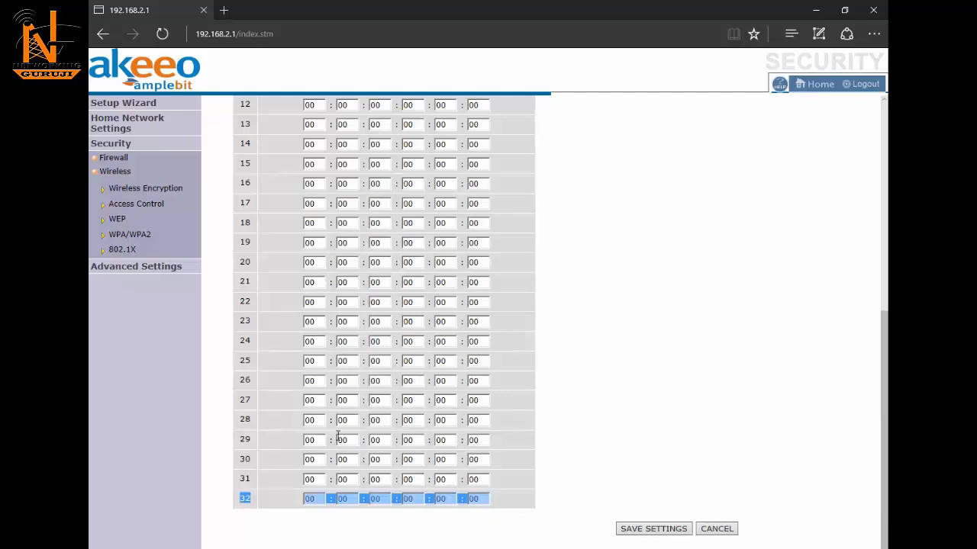
{"action": "scroll", "coordinate": [338, 436], "scroll_direction": "up", "scroll_amount": 5}
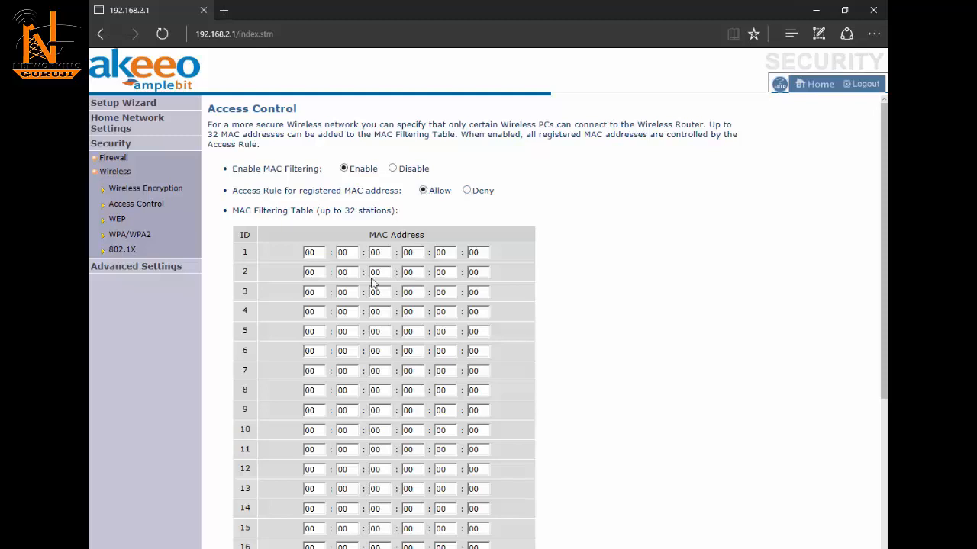
{"action": "double_click", "coordinate": [308, 254]}
{"action": "scroll", "coordinate": [543, 290], "scroll_direction": "down", "scroll_amount": 1}
{"action": "scroll", "coordinate": [544, 290], "scroll_direction": "down", "scroll_amount": 5}
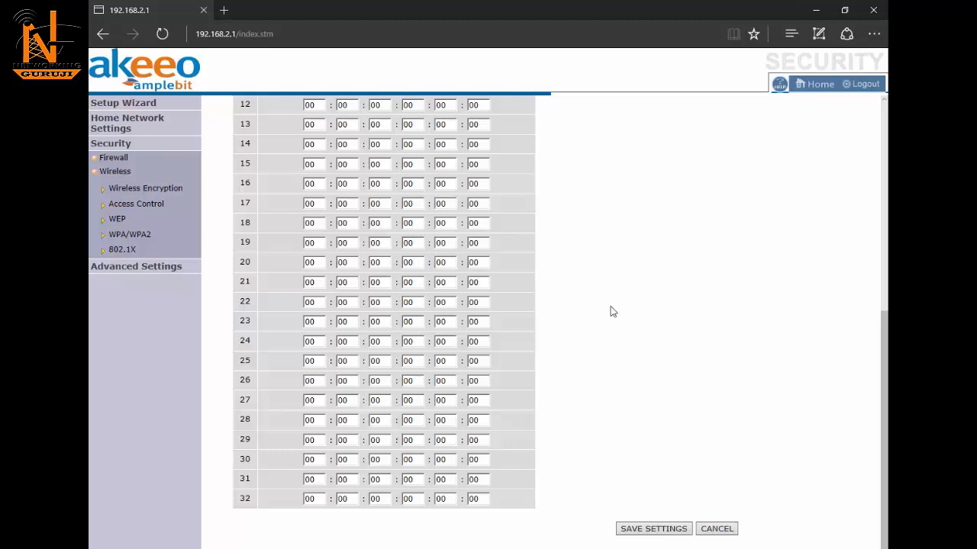
{"action": "scroll", "coordinate": [611, 311], "scroll_direction": "up", "scroll_amount": 5}
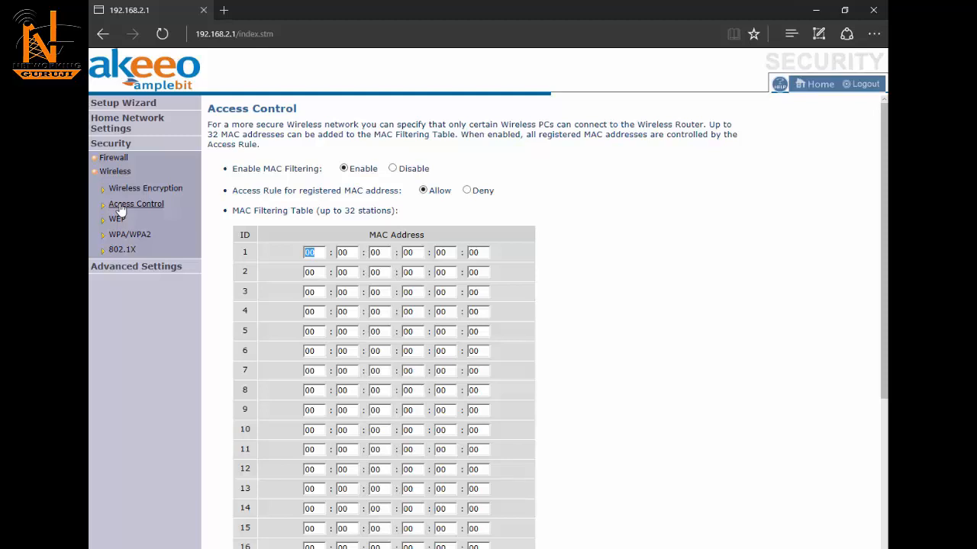
Step: In Advanced Settings > System > Password Settings, enter the current password and the new one twice
{"action": "left_click", "coordinate": [106, 274]}
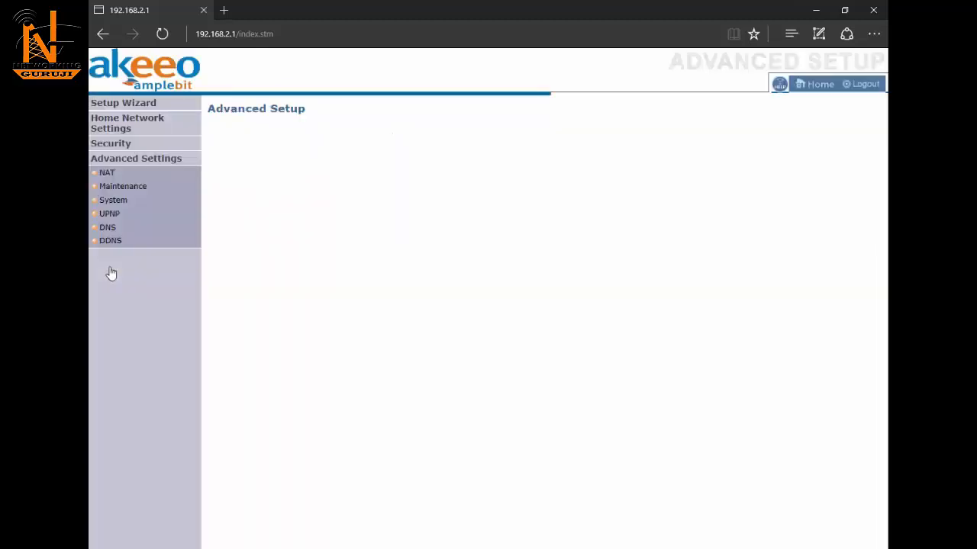
{"action": "left_click", "coordinate": [119, 201]}
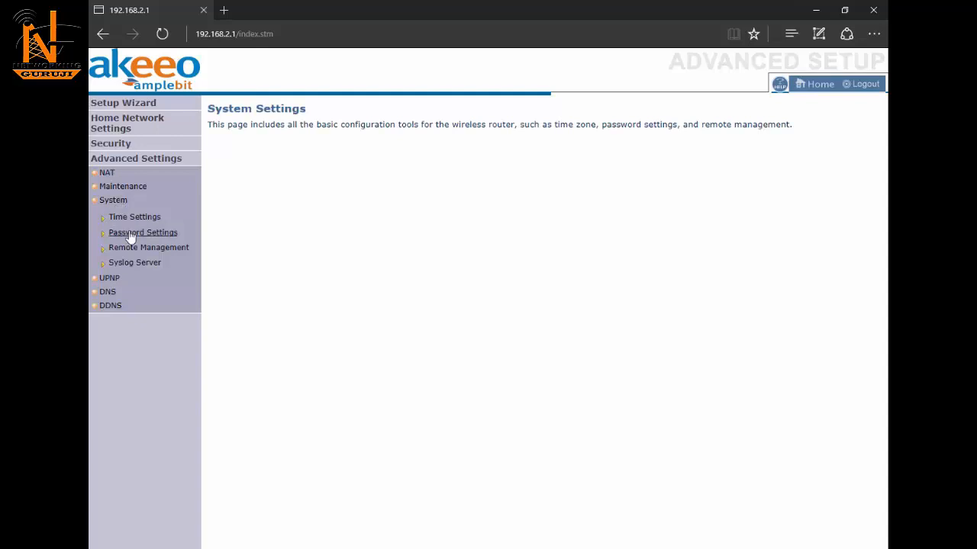
{"action": "left_click", "coordinate": [130, 236]}
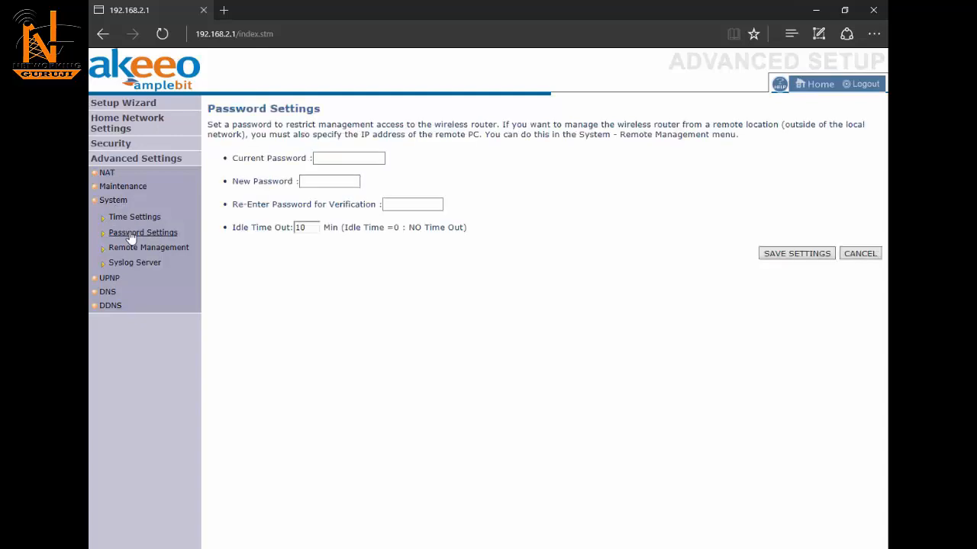
{"action": "left_click", "coordinate": [337, 158]}
{"action": "type", "text": "admin"}
{"action": "key", "text": "Tab"}
{"action": "type", "text": "admin123"}
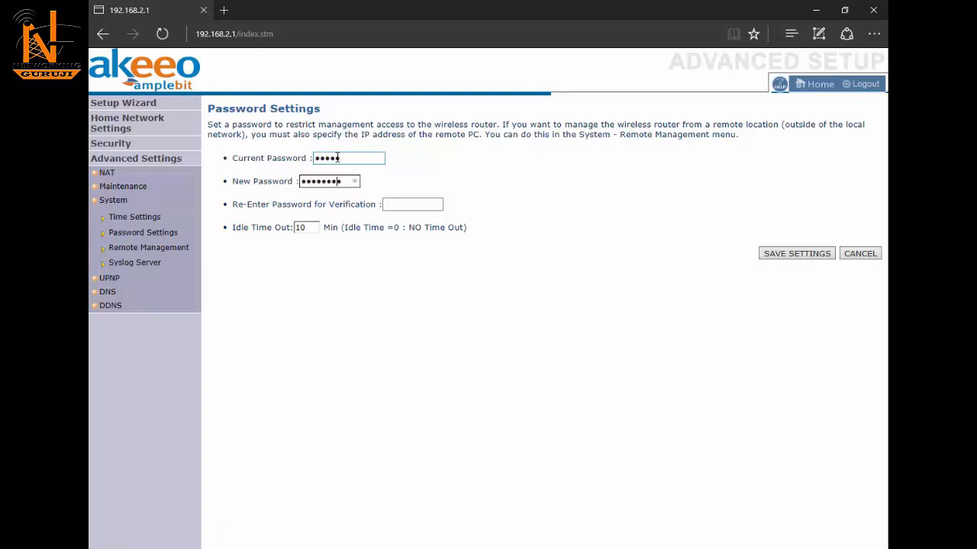
{"action": "type", "text": "45"}
{"action": "left_click", "coordinate": [404, 205]}
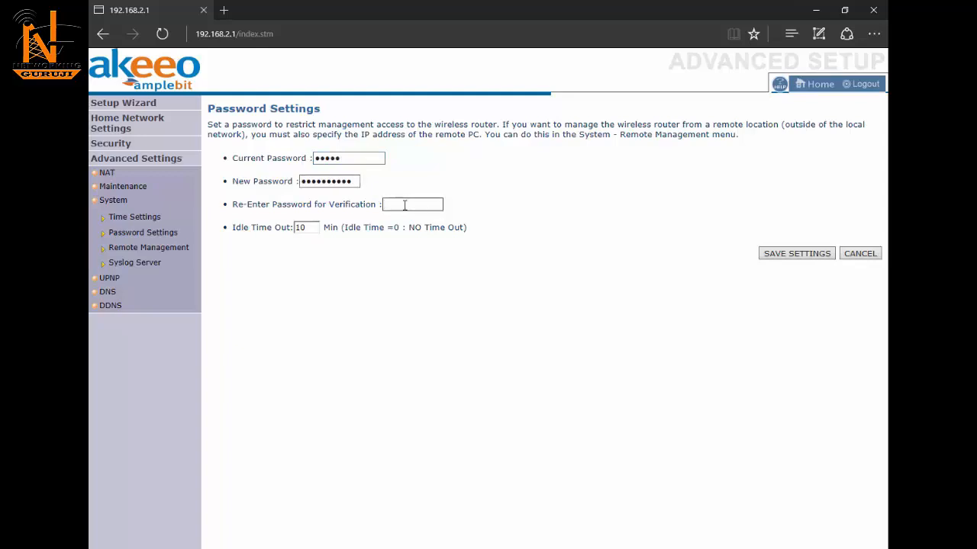
{"action": "type", "text": "admin12345"}
Step: Save the new admin password and bring up the router Status page
{"action": "left_click", "coordinate": [791, 258]}
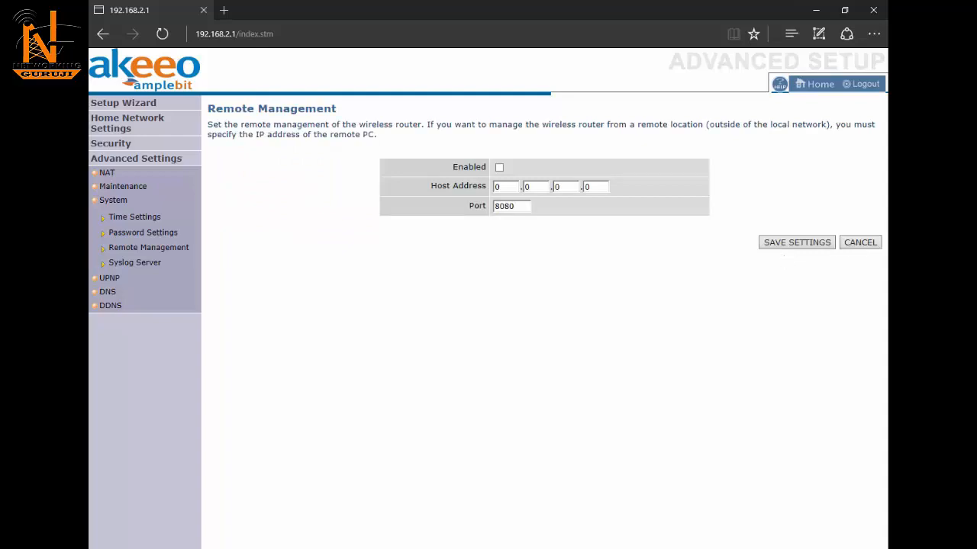
{"action": "left_click", "coordinate": [110, 132]}
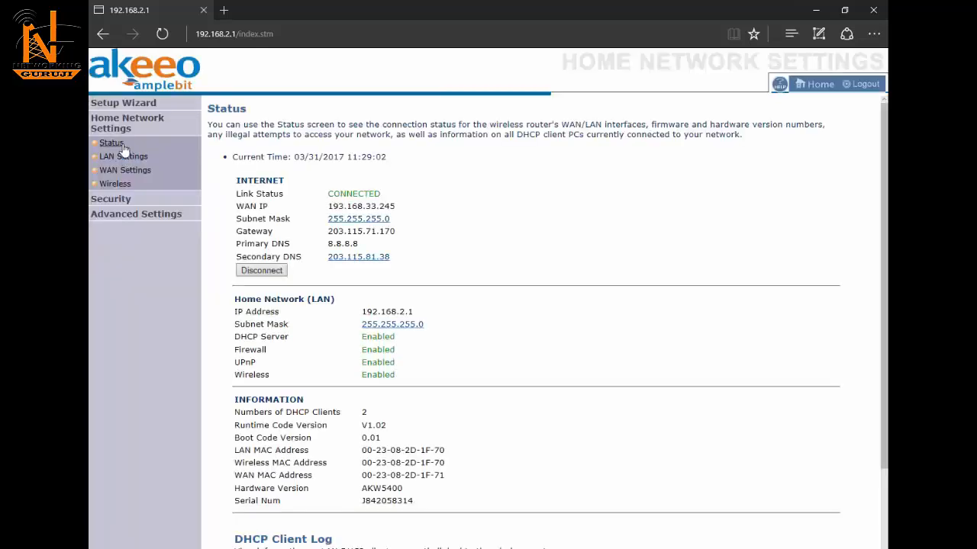
{"action": "left_click", "coordinate": [122, 147]}
Step: Confirm the WAN IP 193.168.33.245 on Status, then return to Advanced Settings
{"action": "left_click_drag", "start_coordinate": [402, 208], "coordinate": [324, 209]}
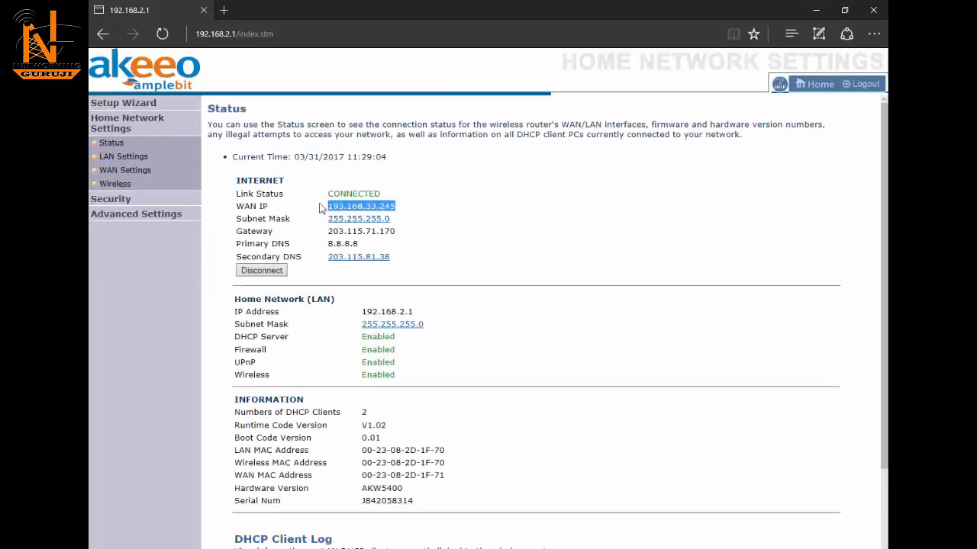
{"action": "left_click_drag", "start_coordinate": [265, 207], "coordinate": [238, 206]}
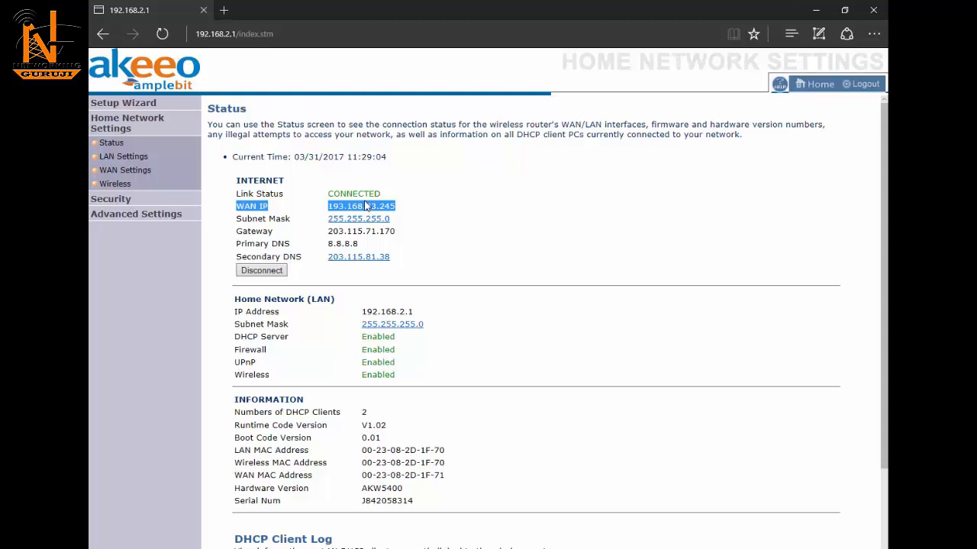
{"action": "left_click", "coordinate": [108, 146]}
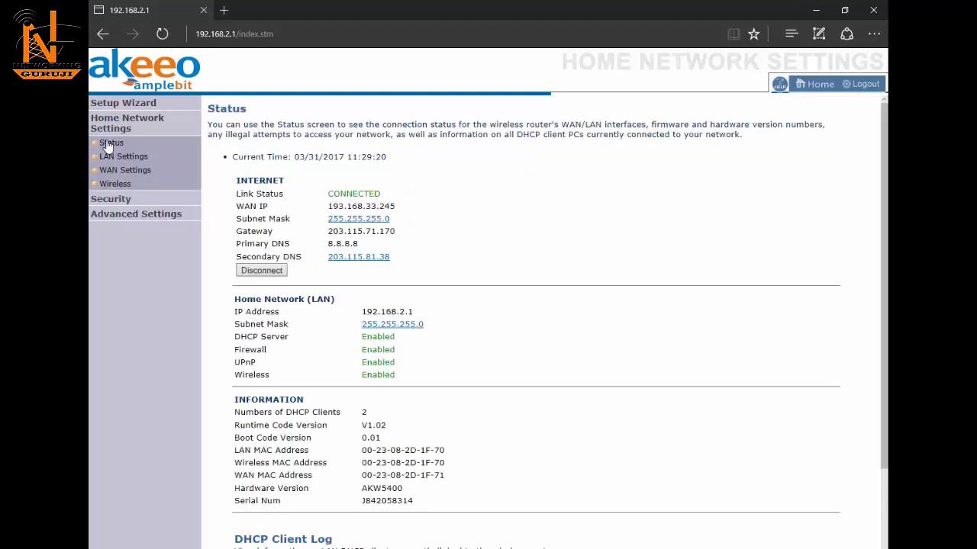
{"action": "left_click", "coordinate": [126, 217]}
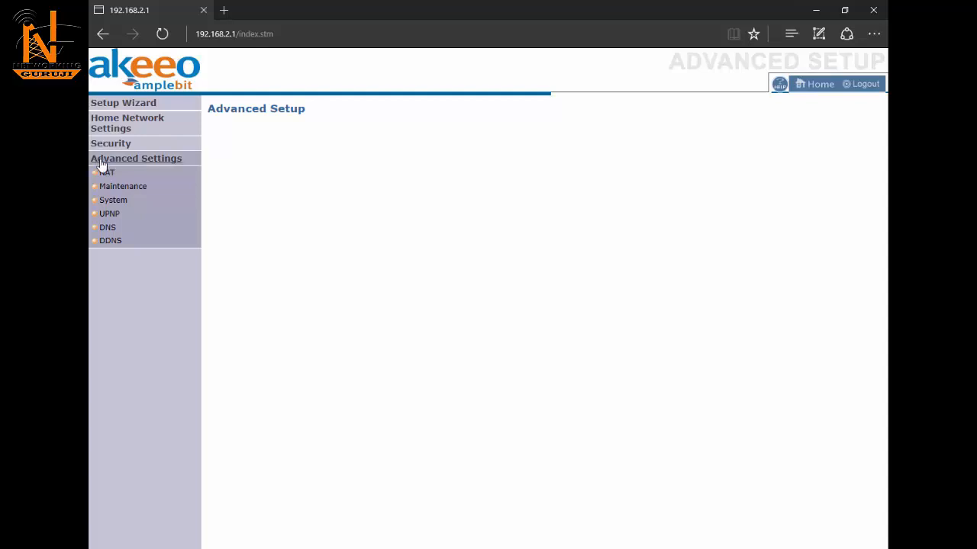
Step: Enable remote management on port 8080, then go to the Maintenance tools section
{"action": "left_click_drag", "start_coordinate": [112, 187], "coordinate": [115, 206]}
{"action": "left_click", "coordinate": [114, 203]}
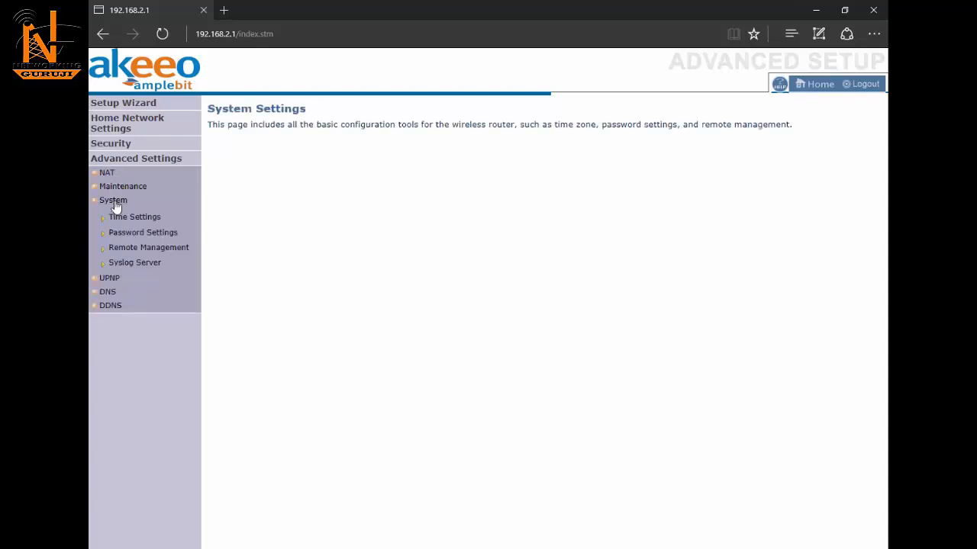
{"action": "left_click", "coordinate": [124, 252]}
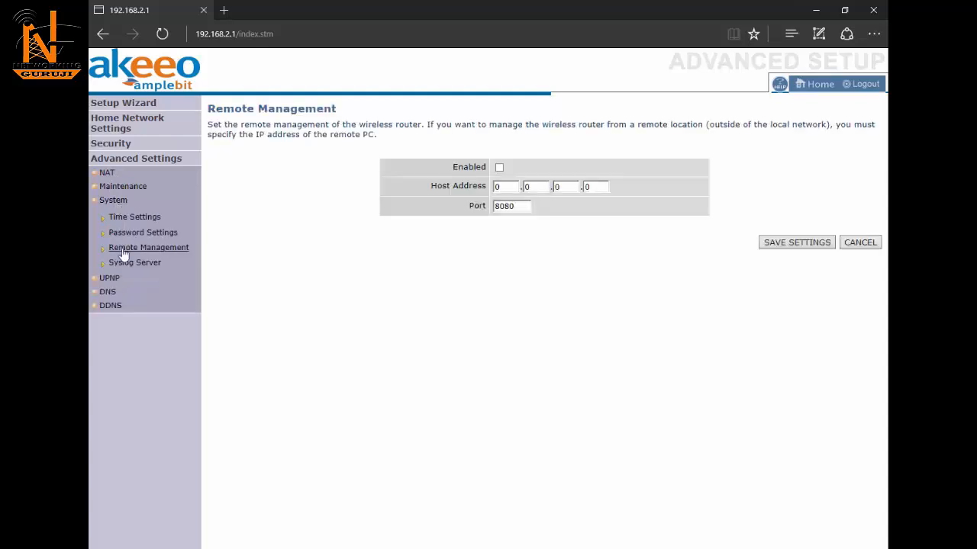
{"action": "left_click", "coordinate": [499, 167]}
{"action": "left_click_drag", "start_coordinate": [524, 207], "coordinate": [484, 204]}
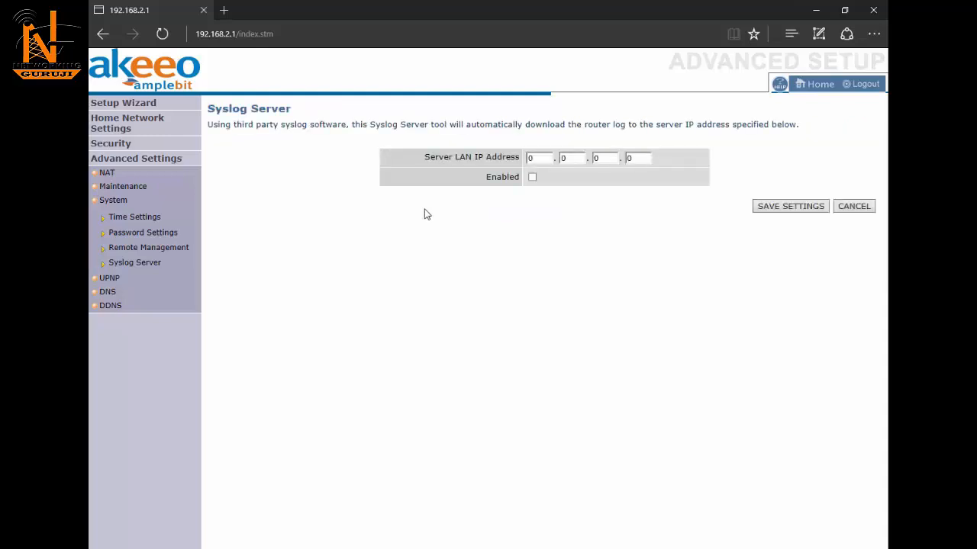
{"action": "left_click", "coordinate": [157, 261]}
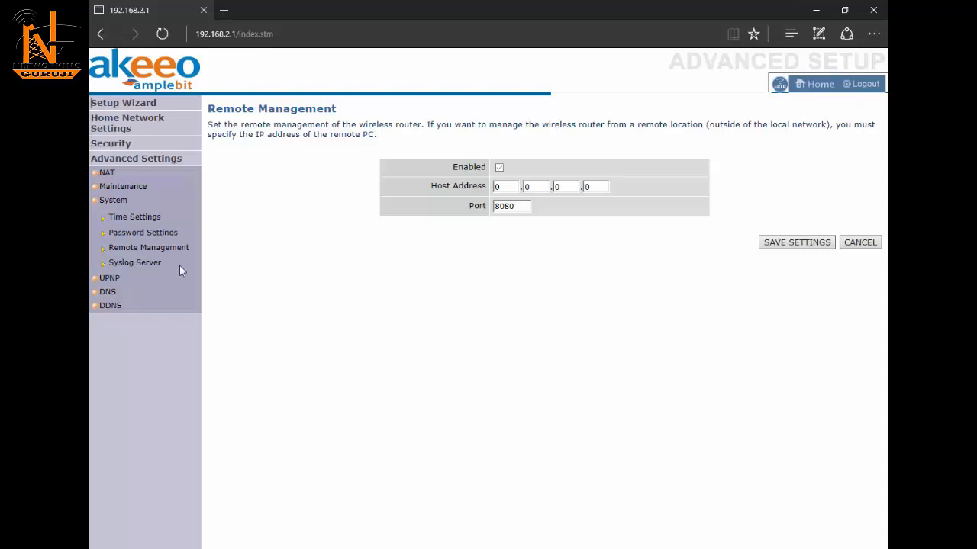
{"action": "left_click", "coordinate": [121, 189]}
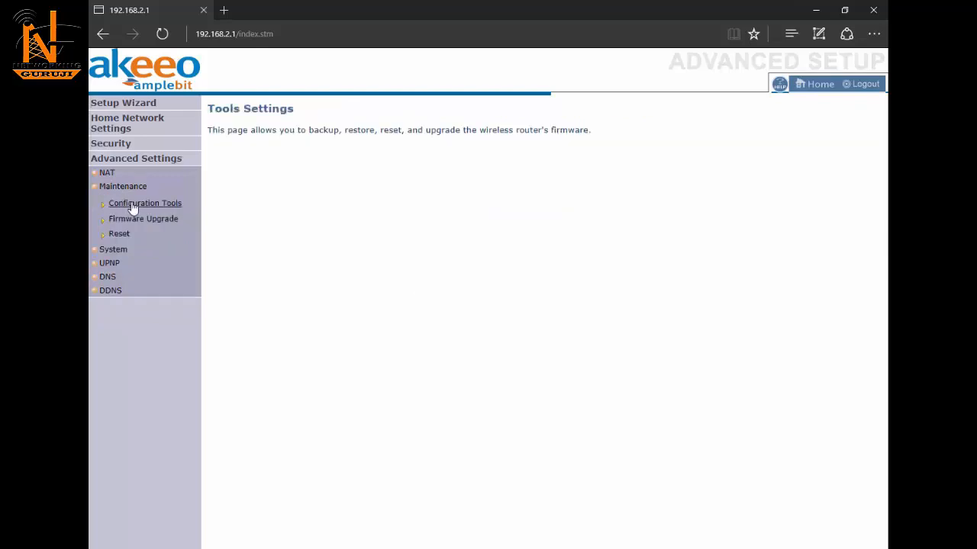
Step: In Configuration Tools, select Restore Wireless Router to Factory Defaults among the three options
{"action": "left_click", "coordinate": [132, 205]}
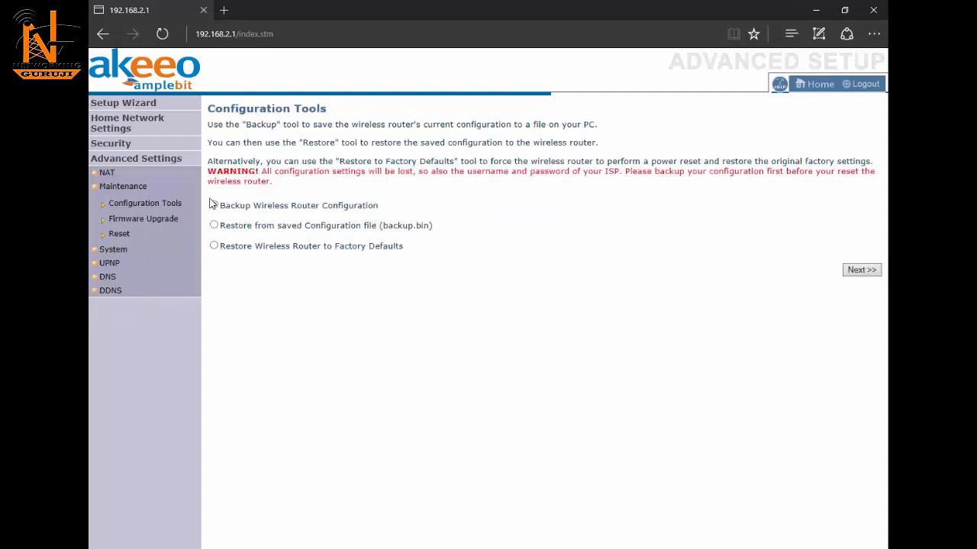
{"action": "left_click_drag", "start_coordinate": [213, 203], "coordinate": [445, 252]}
{"action": "left_click", "coordinate": [534, 251]}
{"action": "left_click_drag", "start_coordinate": [224, 206], "coordinate": [248, 205]}
{"action": "left_click_drag", "start_coordinate": [222, 223], "coordinate": [305, 225]}
{"action": "left_click", "coordinate": [213, 225]}
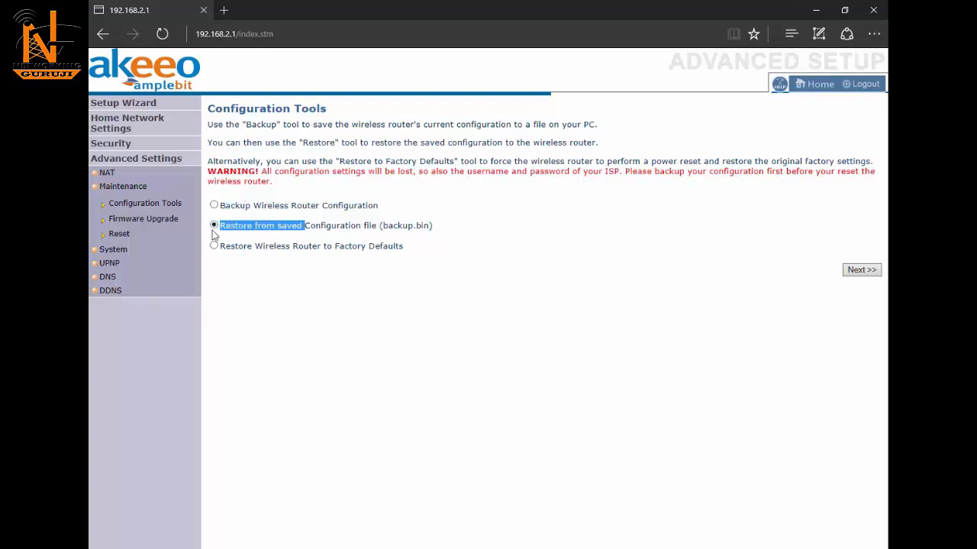
{"action": "left_click", "coordinate": [214, 246]}
Step: Apply the factory reset and respond to the warning that all settings will be lost
{"action": "left_click", "coordinate": [867, 275]}
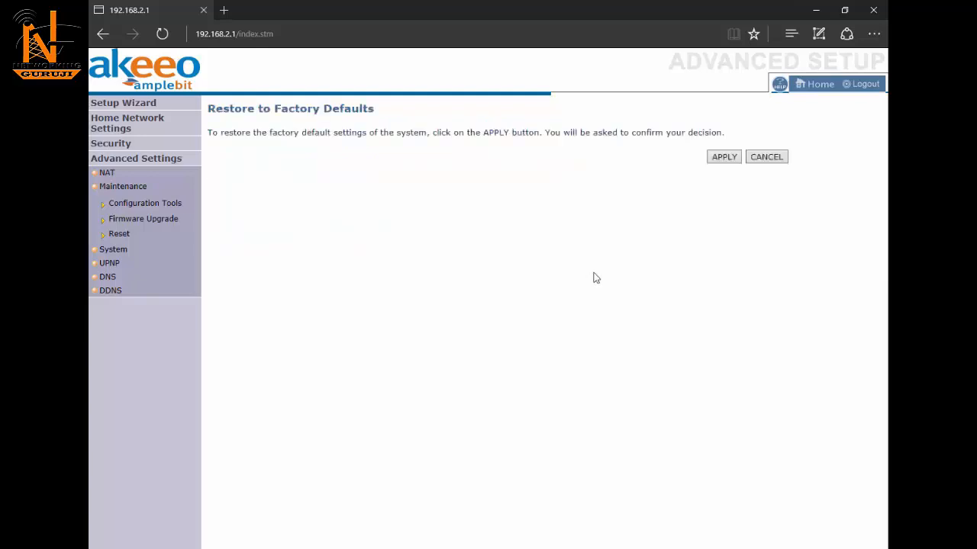
{"action": "left_click", "coordinate": [731, 160]}
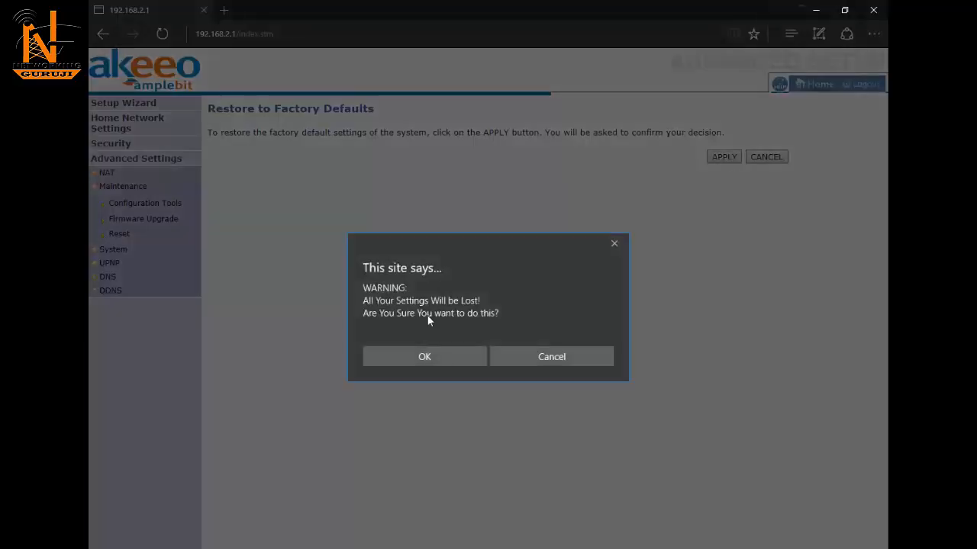
{"action": "left_click", "coordinate": [422, 357]}
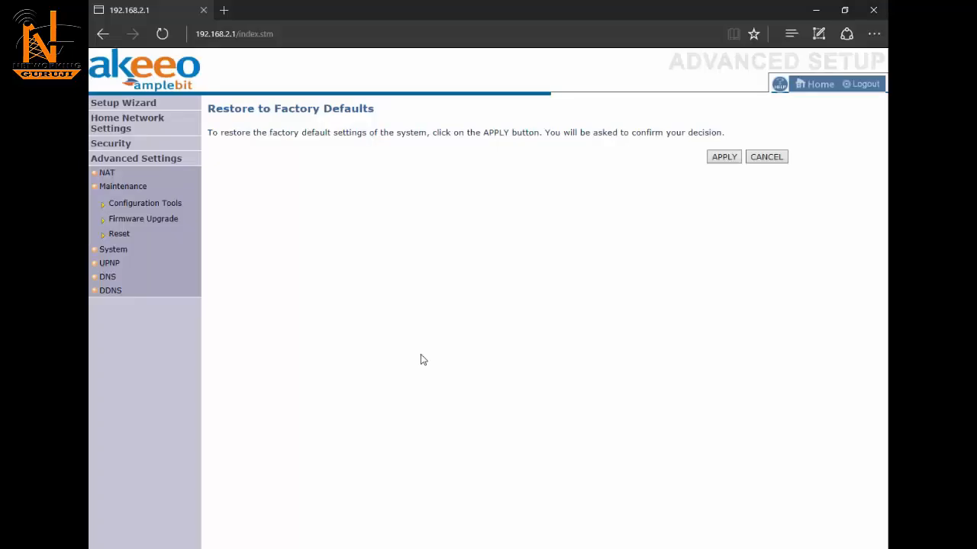